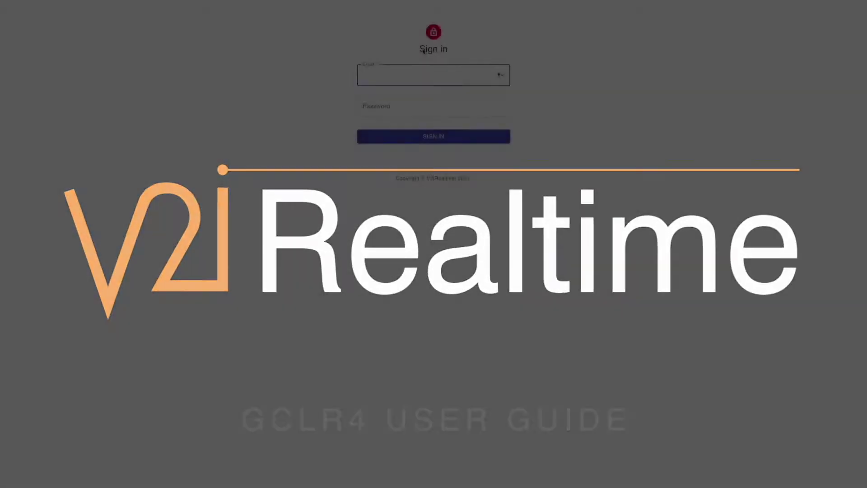
# - Sign in to V2iRealtime with the administrator e-mail and password
pyautogui.write('admin@')
pyautogui.press('Tab')
pyautogui.write('********')
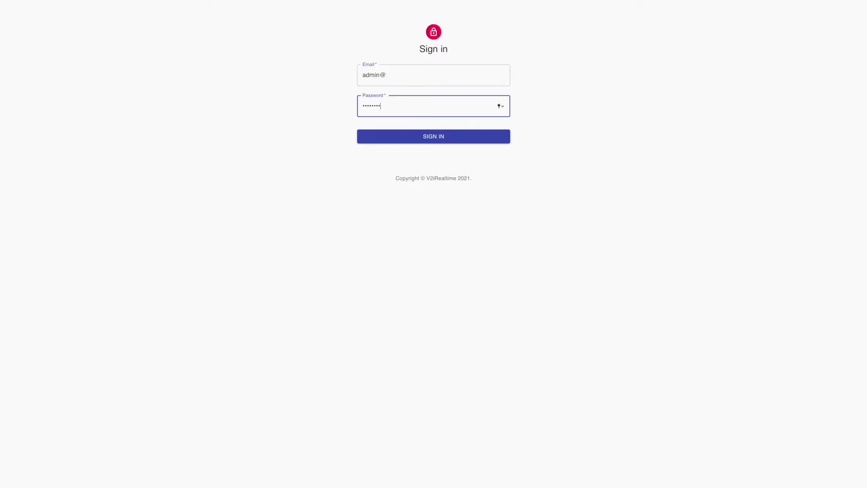
pyautogui.press('Return')
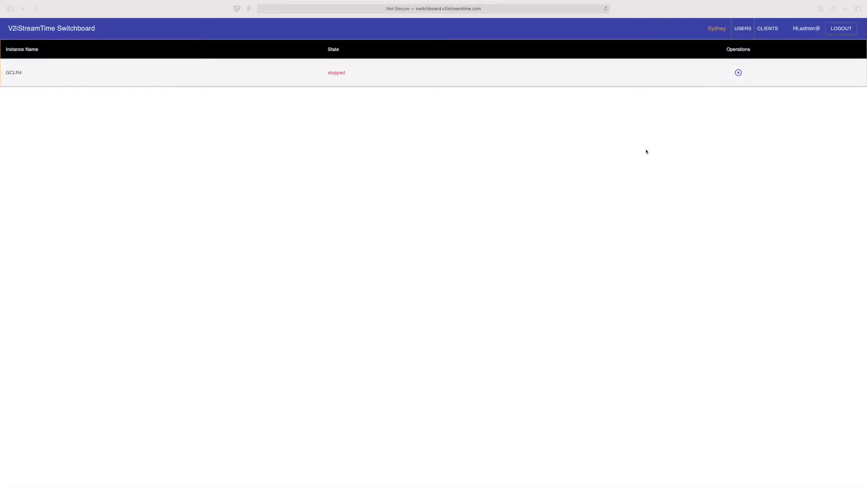
# - Start the GCLR4 pixel streaming instance, confirm it, and dismiss the success message
pyautogui.click(738, 73)
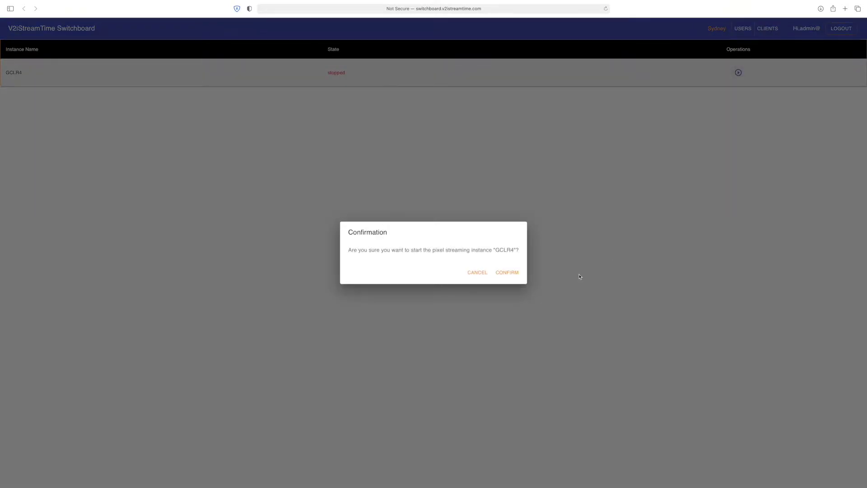
pyautogui.click(508, 273)
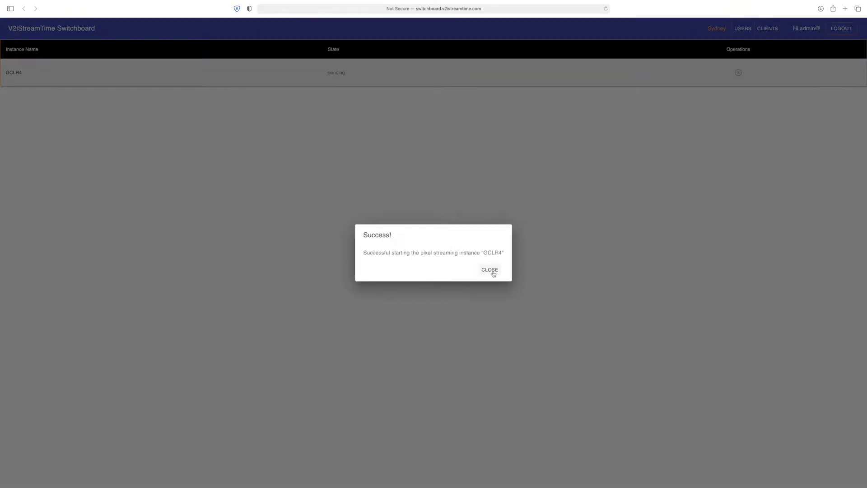
pyautogui.click(490, 270)
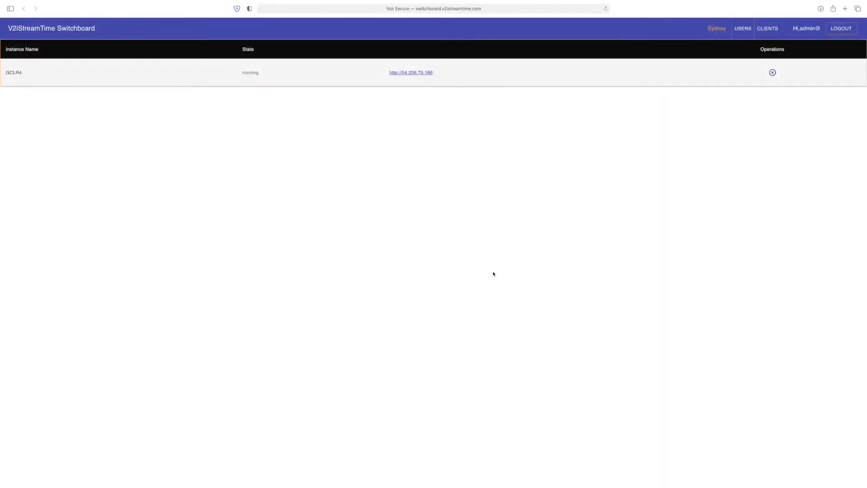
# - Open the GCLR4 stream address and sign in with the account e-mail and password
pyautogui.click(424, 73)
pyautogui.write('@')
pyautogui.press('Tab')
pyautogui.write('********')
pyautogui.press('Return')
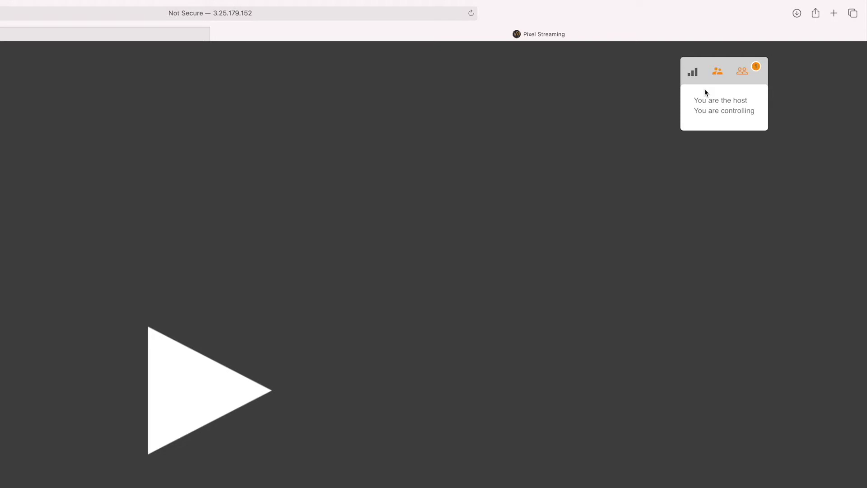
# - Review the connection statistics and the user list, cancelling a new-user form
pyautogui.click(692, 73)
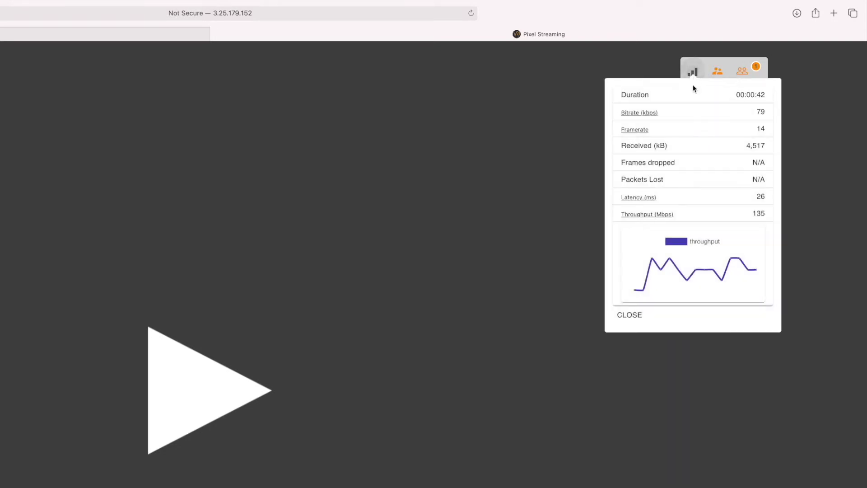
pyautogui.click(629, 316)
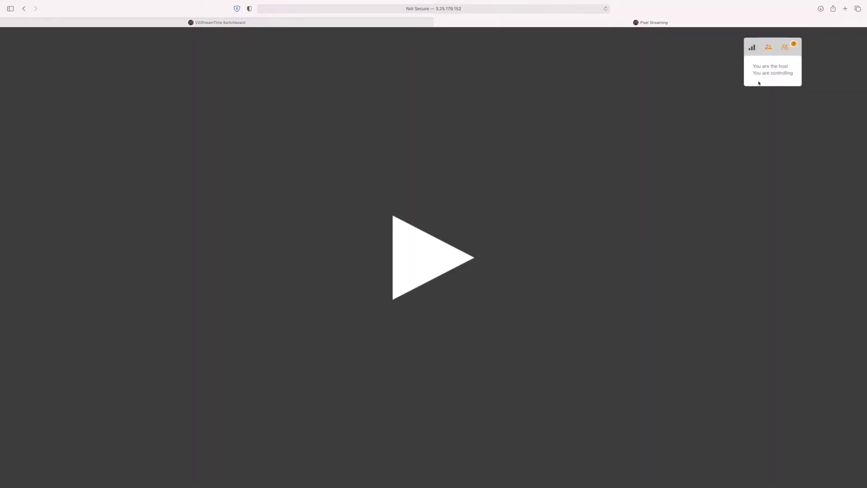
pyautogui.click(718, 72)
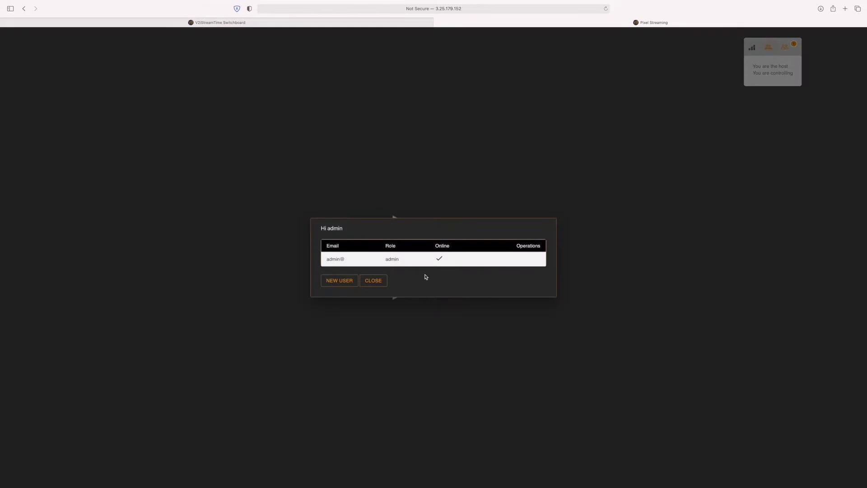
pyautogui.click(355, 281)
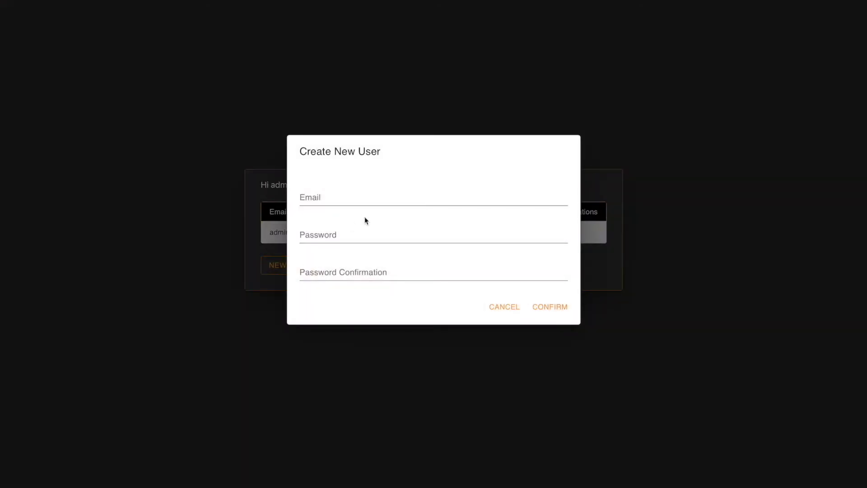
pyautogui.click(507, 311)
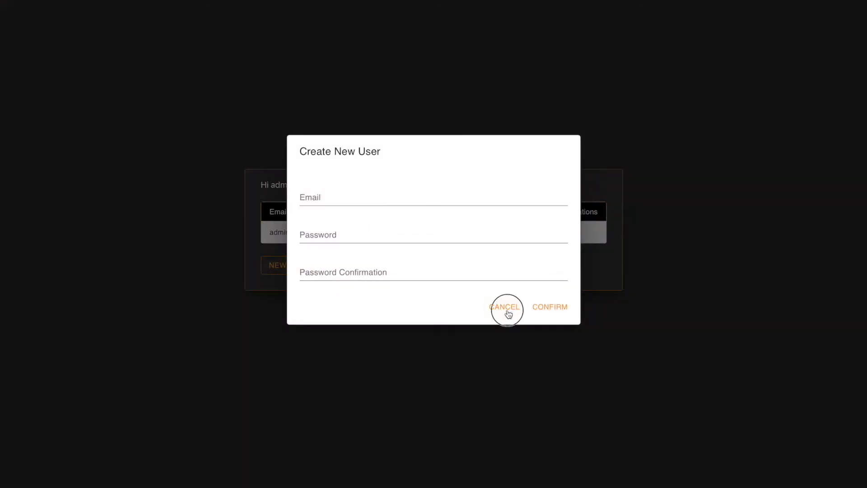
pyautogui.click(341, 265)
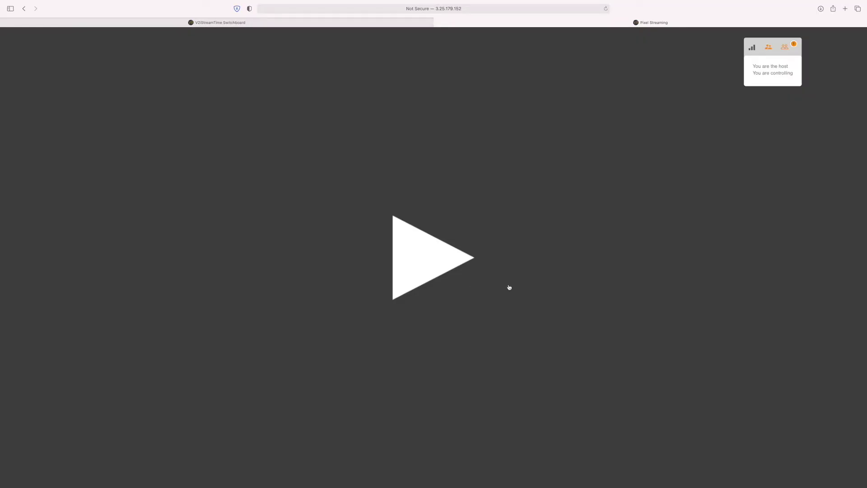
# - Invite another user by e-mail and copy the generated invitation link
pyautogui.click(787, 47)
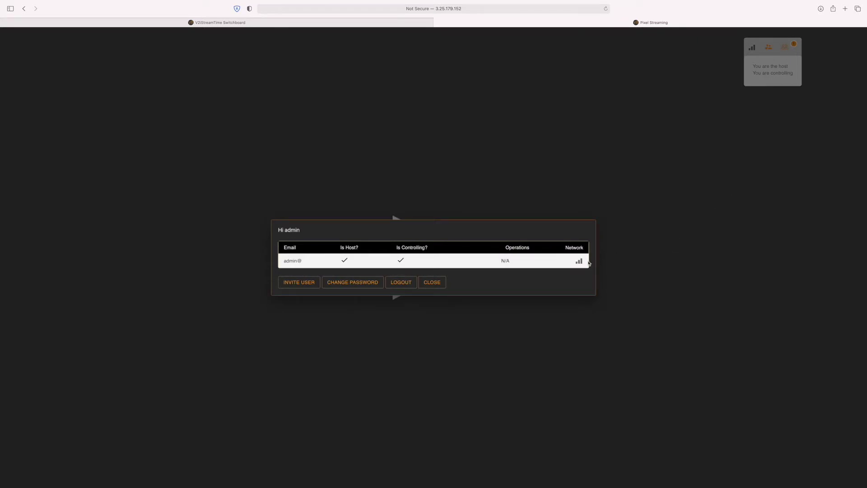
pyautogui.click(300, 283)
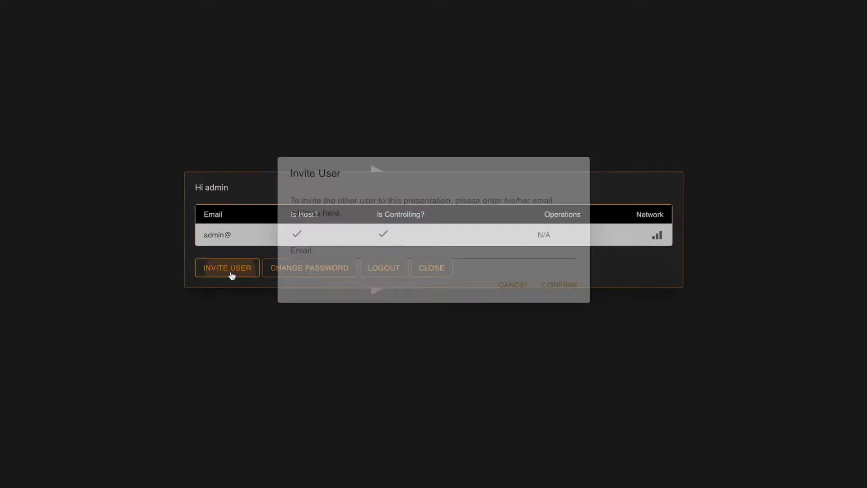
pyautogui.click(361, 273)
pyautogui.write('test@test.com')
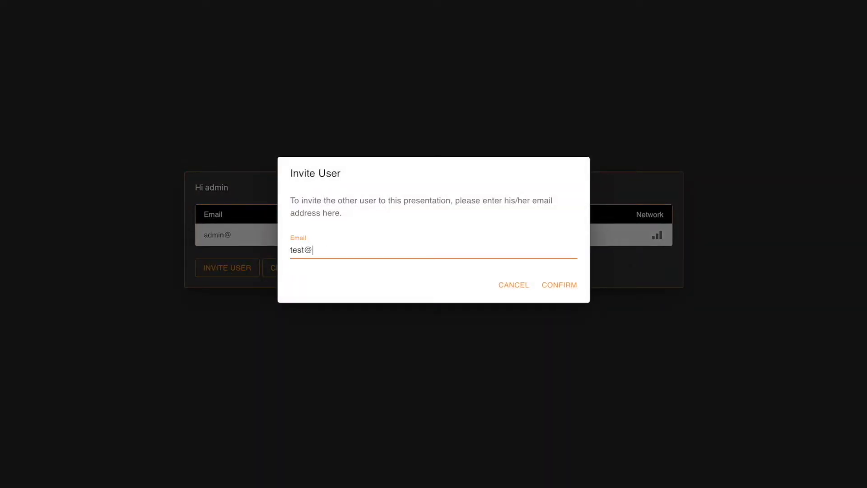
pyautogui.click(553, 284)
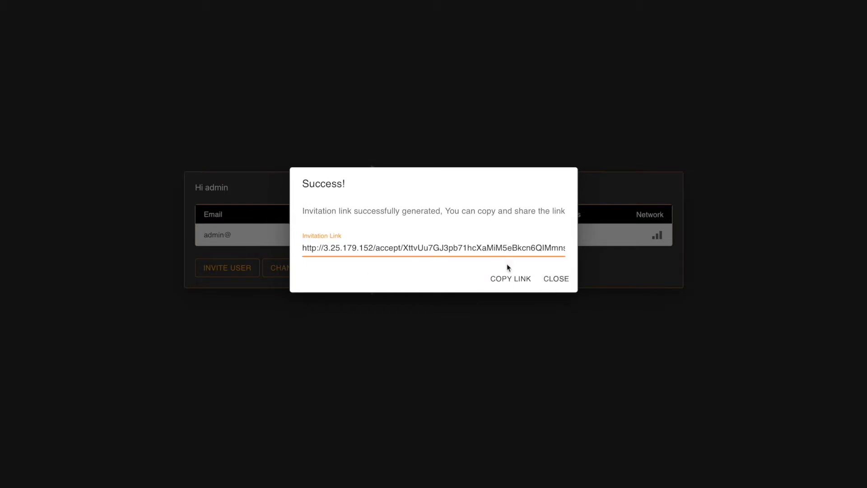
pyautogui.click(507, 278)
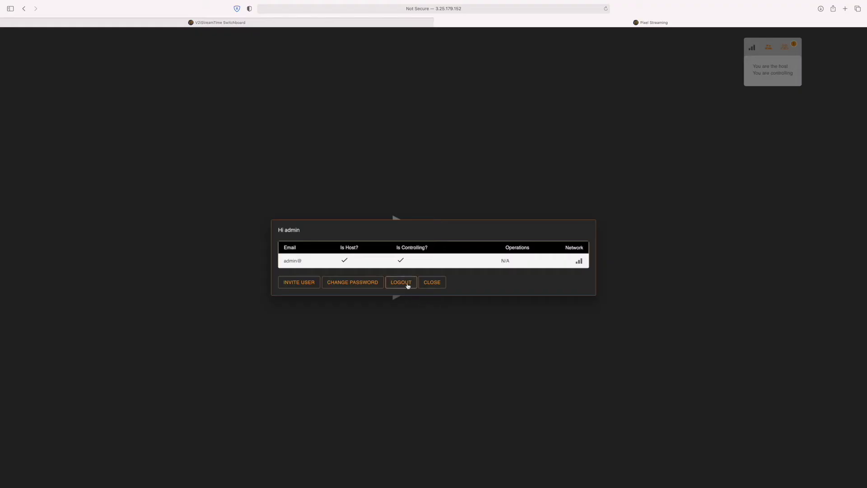
pyautogui.click(429, 282)
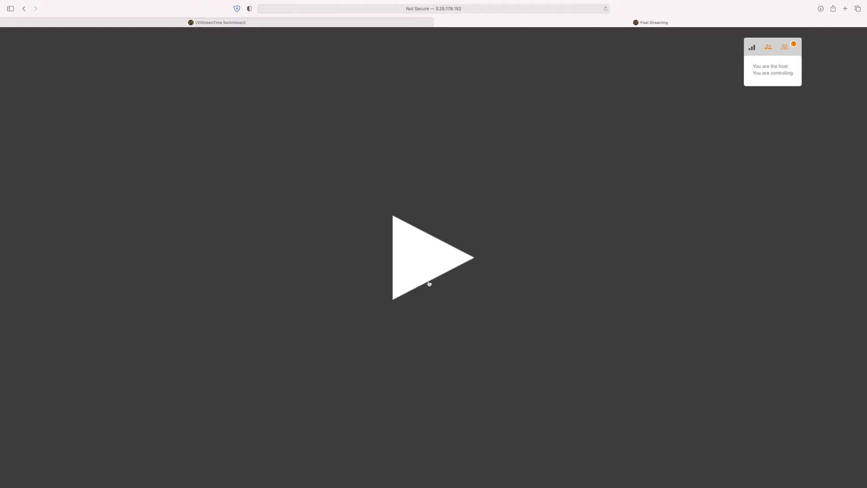
# - Play the 3D model stream and preview the navigation-mode and measurement-type menus
pyautogui.click(429, 283)
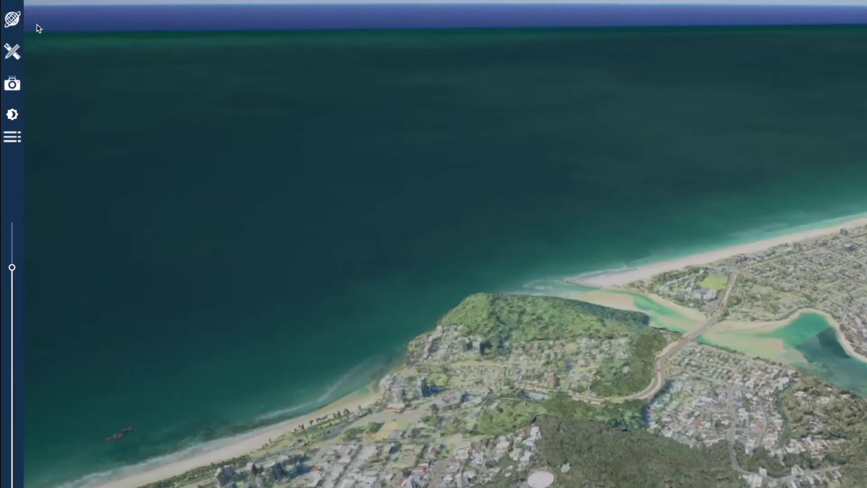
pyautogui.click(10, 23)
pyautogui.click(10, 23)
pyautogui.click(11, 55)
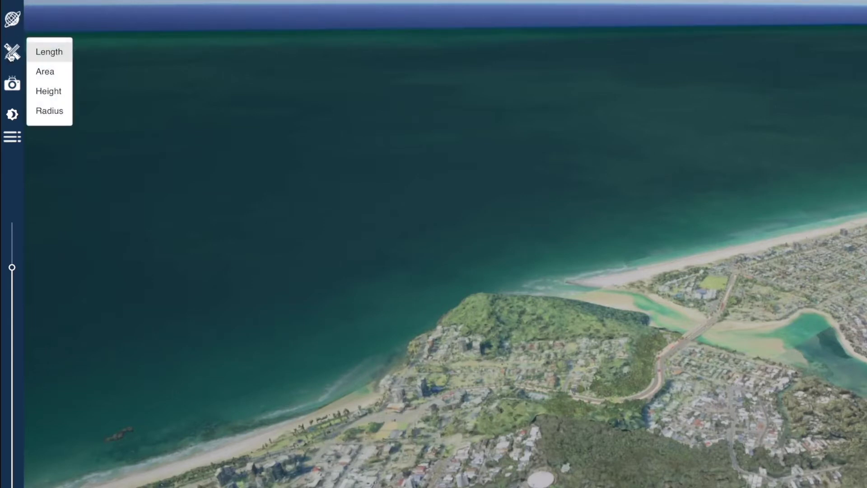
pyautogui.click(11, 56)
# - Preview the snapshot/video, time-of-day and overlays/tags/layers menus
pyautogui.click(12, 86)
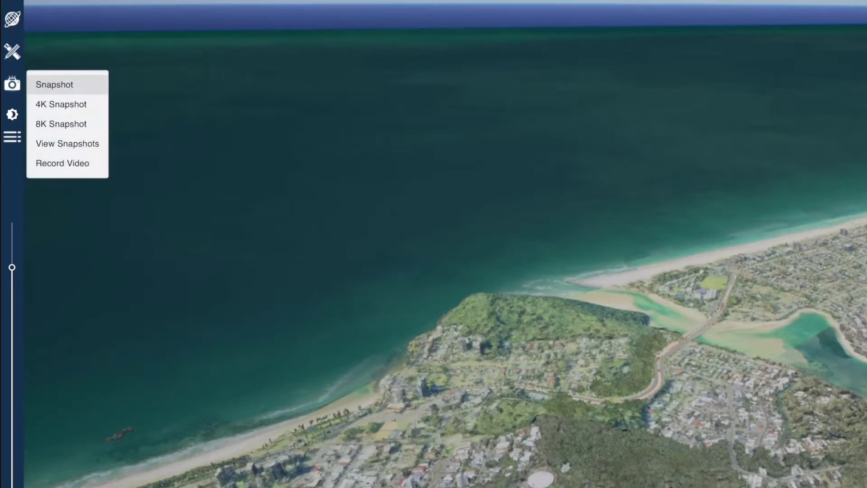
pyautogui.click(13, 89)
pyautogui.click(12, 117)
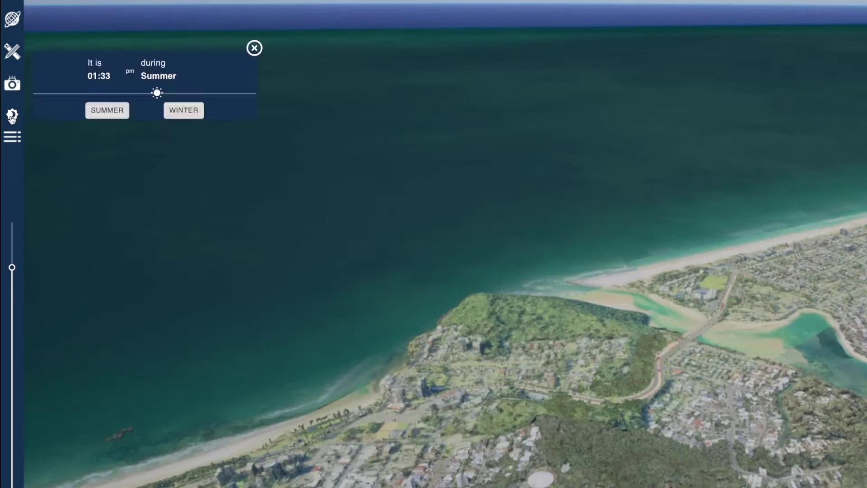
pyautogui.click(12, 116)
pyautogui.click(14, 137)
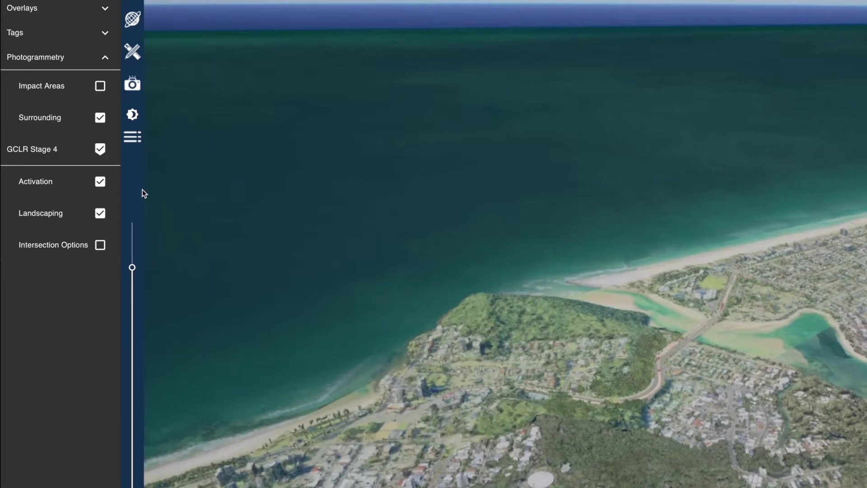
pyautogui.click(133, 141)
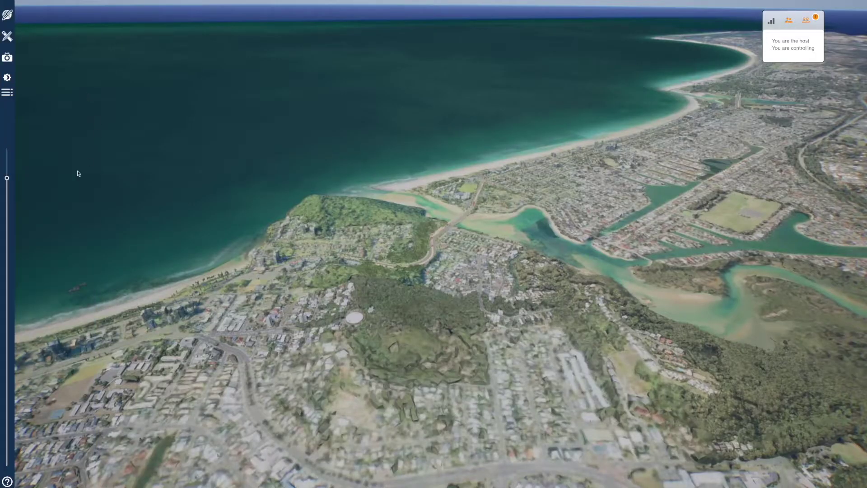
# - Zoom the map out and back in, then review and close the mouse navigation help
pyautogui.moveTo(7, 180)
pyautogui.mouseDown()
pyautogui.moveTo(7, 234)
pyautogui.moveTo(7, 175)
pyautogui.mouseUp()
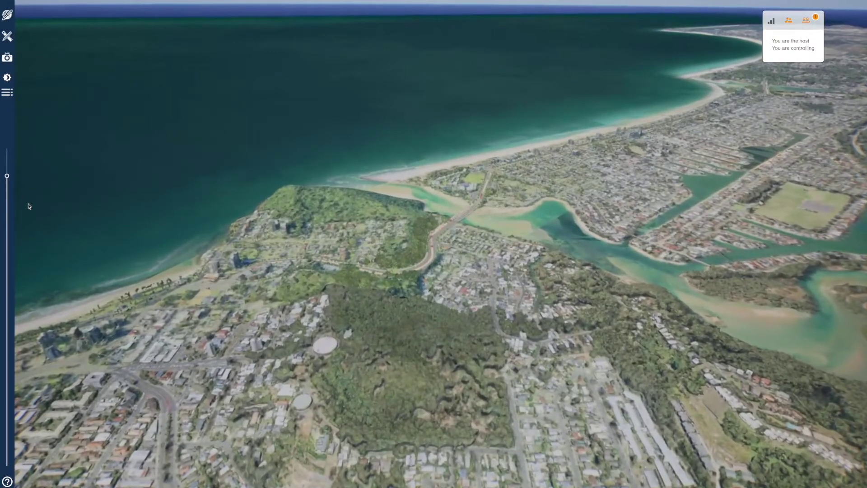
pyautogui.click(7, 482)
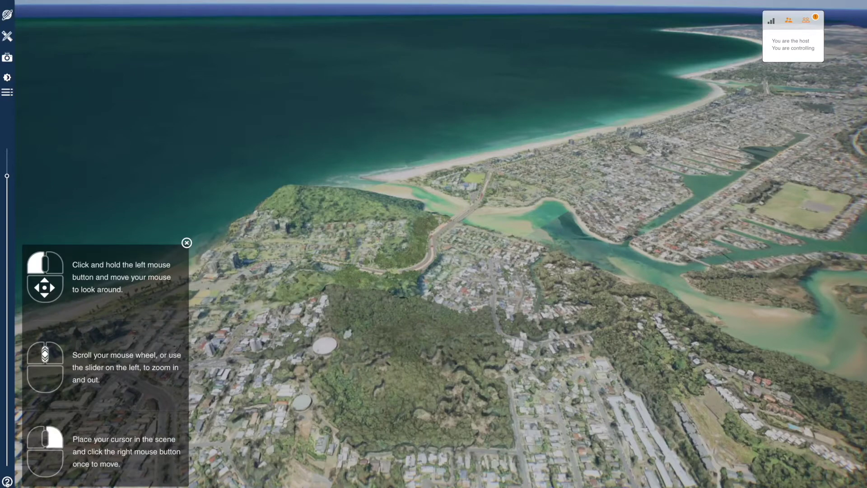
pyautogui.click(187, 243)
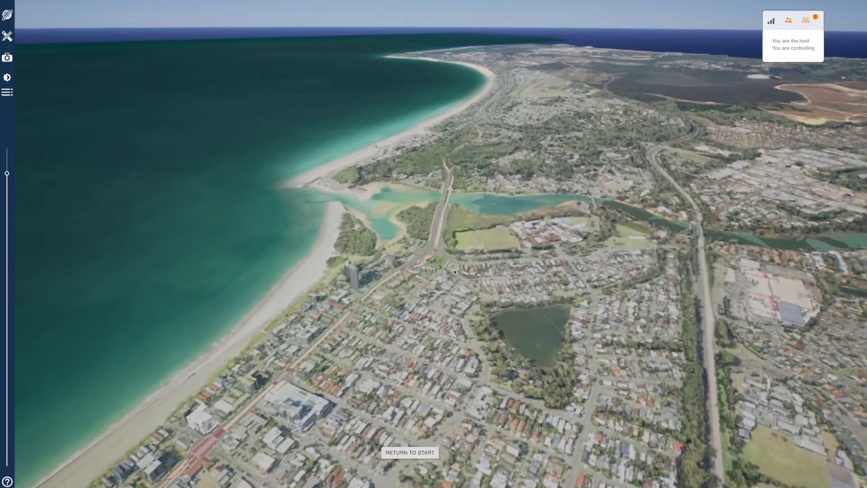
# - Rotate the model closer, switch to Drone mode, and face the tram tracks
pyautogui.moveTo(356, 253); pyautogui.dragTo(410, 201)
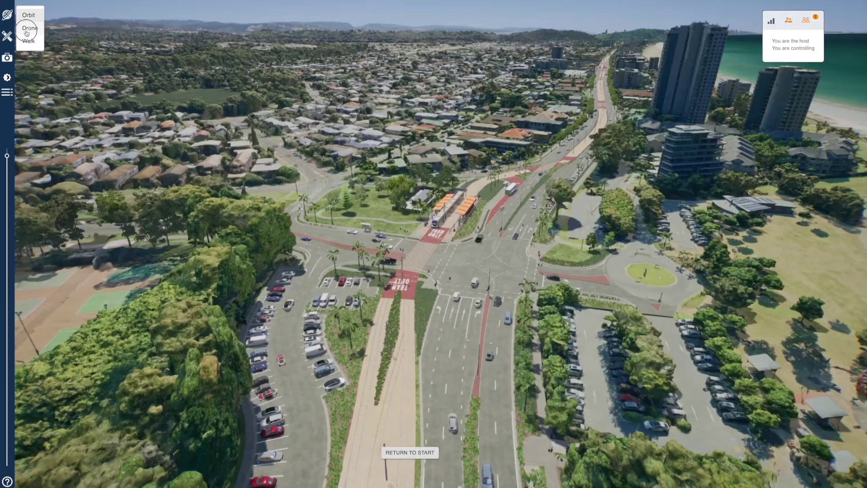
pyautogui.click(27, 33)
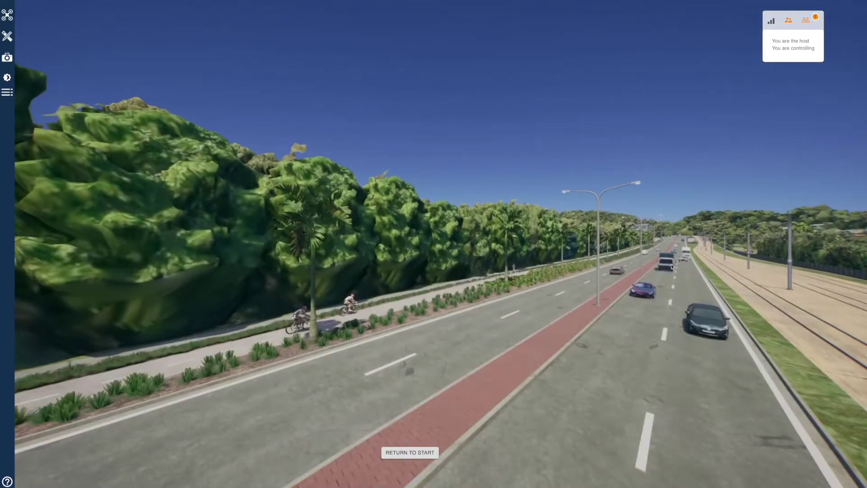
pyautogui.moveTo(703, 264); pyautogui.dragTo(586, 271)
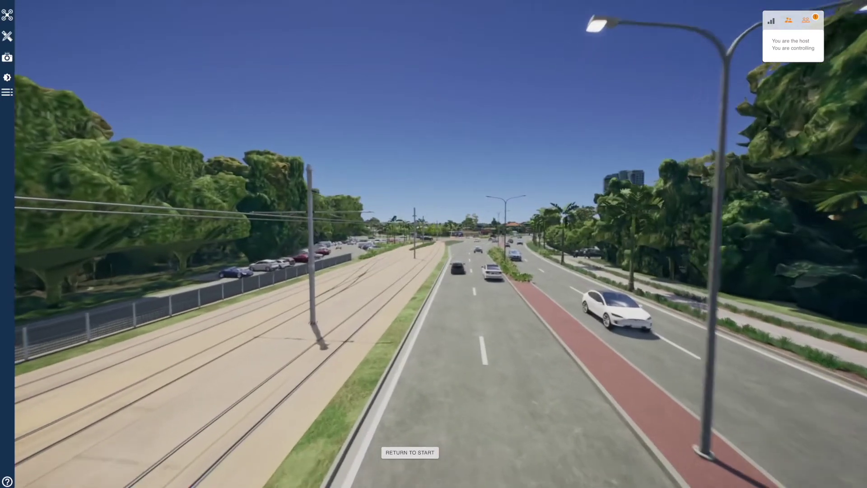
# - Fly the drone along the road across the intersection to the tram stop, then return to start
pyautogui.press('w')
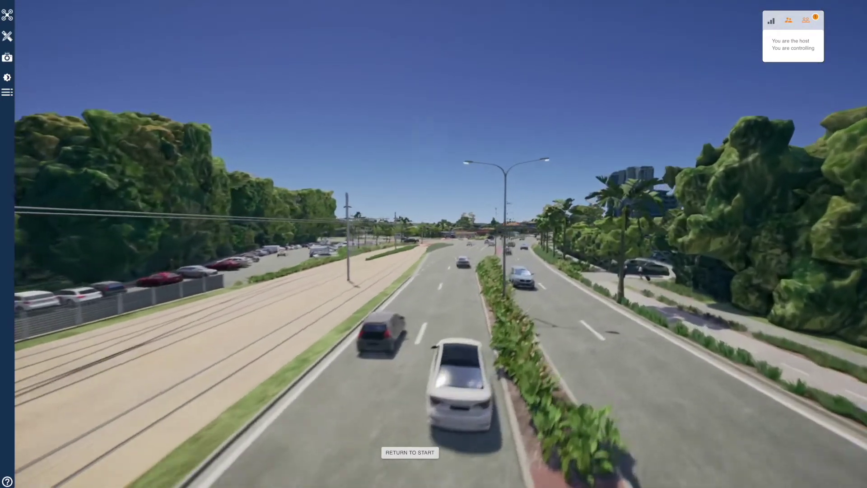
pyautogui.press('e')
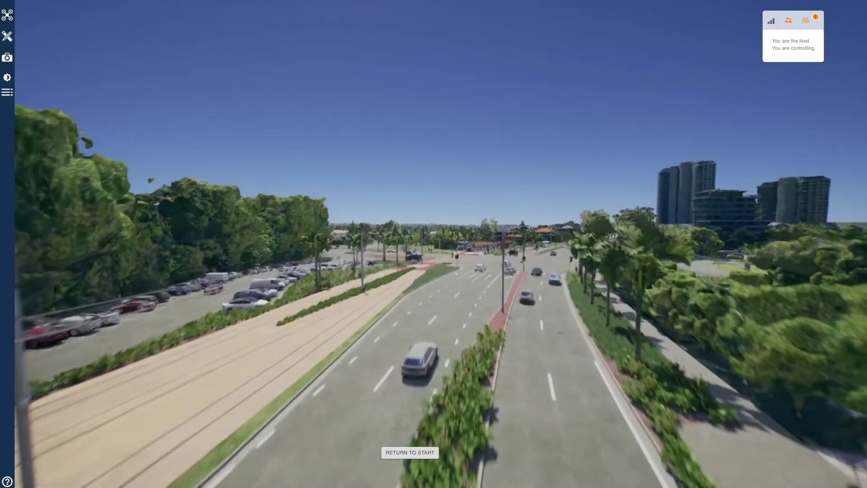
pyautogui.press('w')
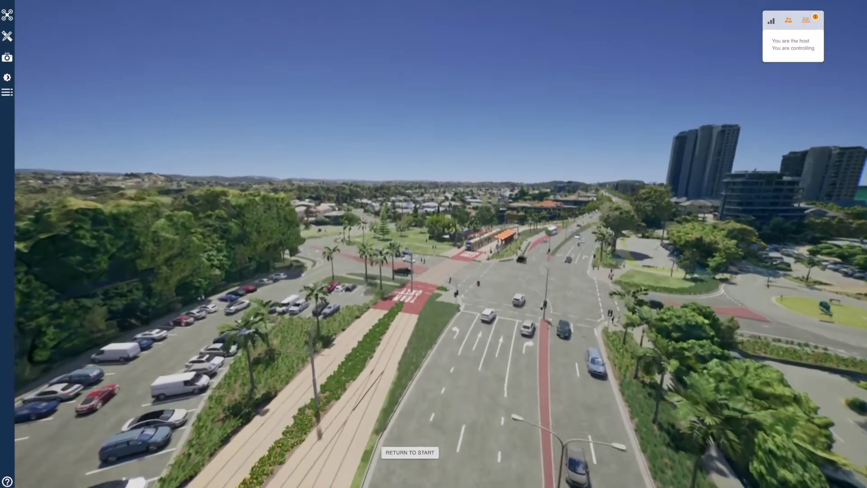
pyautogui.press('w')
pyautogui.press('q')
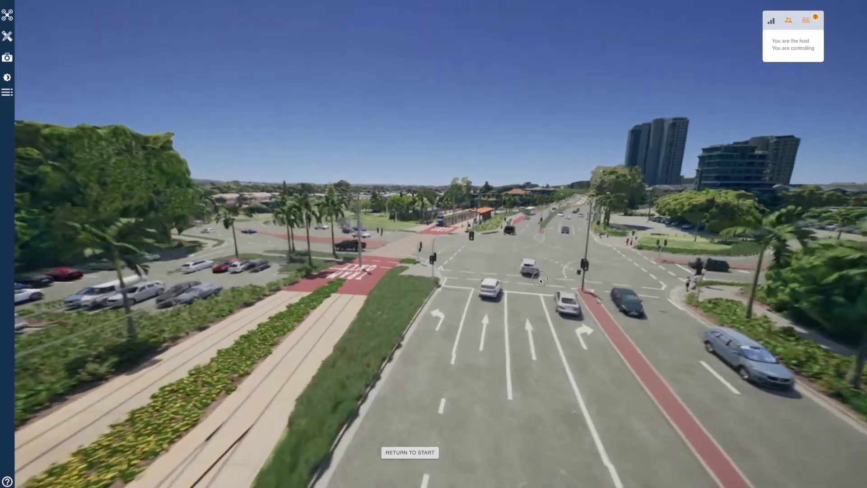
pyautogui.press('w')
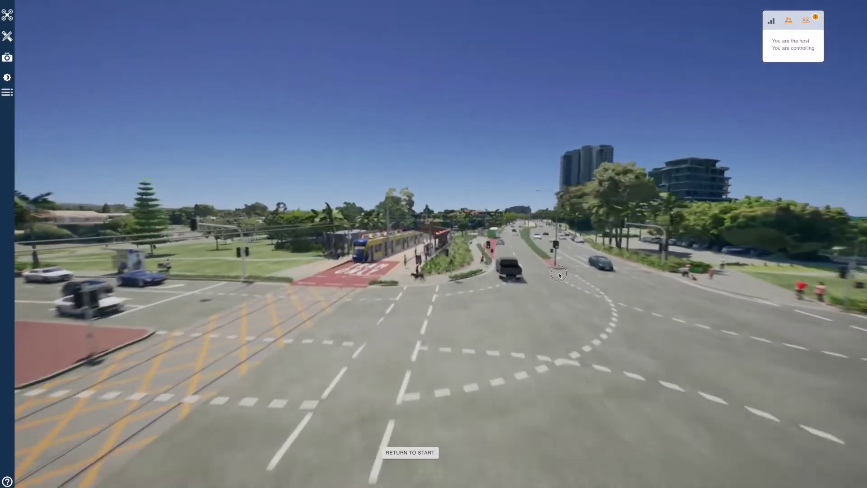
pyautogui.press('w')
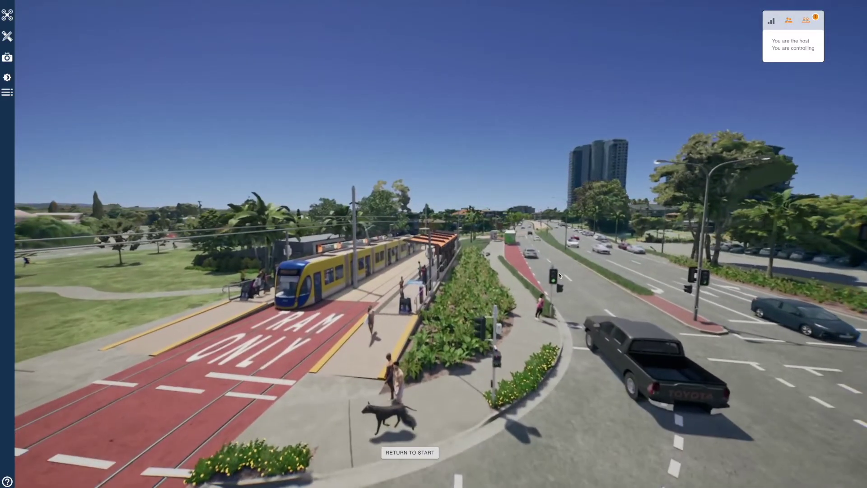
pyautogui.moveTo(559, 275); pyautogui.dragTo(552, 274)
pyautogui.click(425, 452)
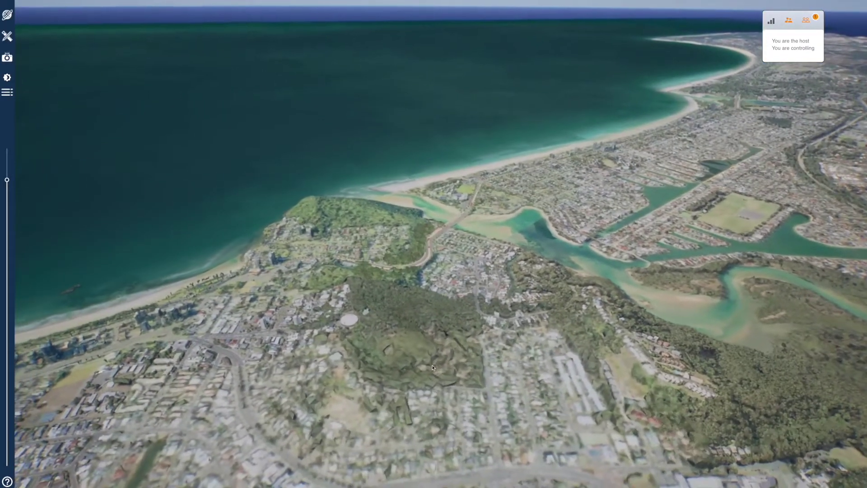
# - Switch to Walk mode, land on the tram platform, and review the walking controls help
pyautogui.click(13, 16)
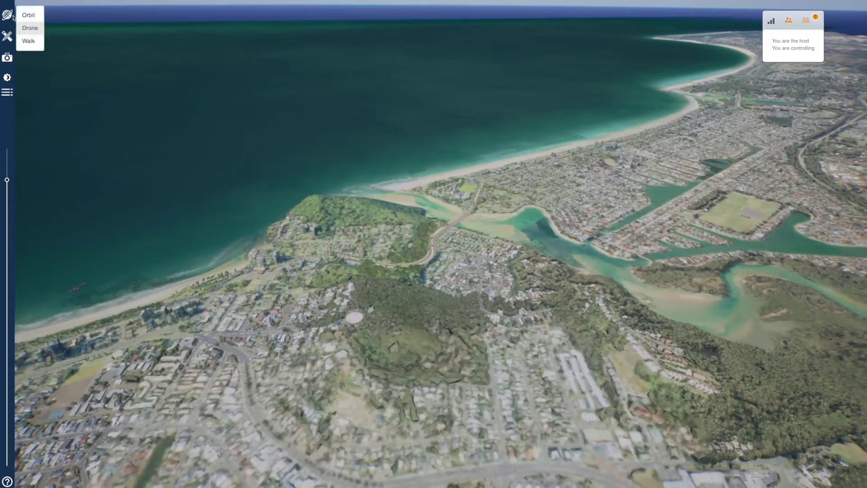
pyautogui.click(28, 42)
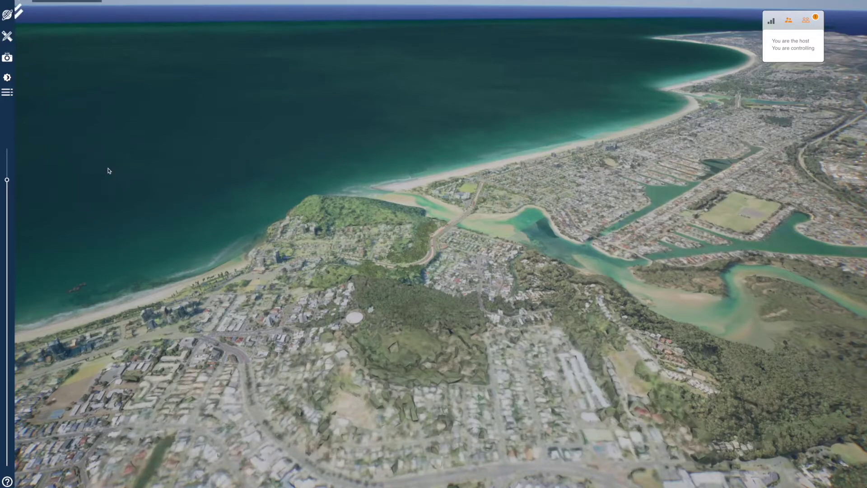
pyautogui.doubleClick(440, 232)
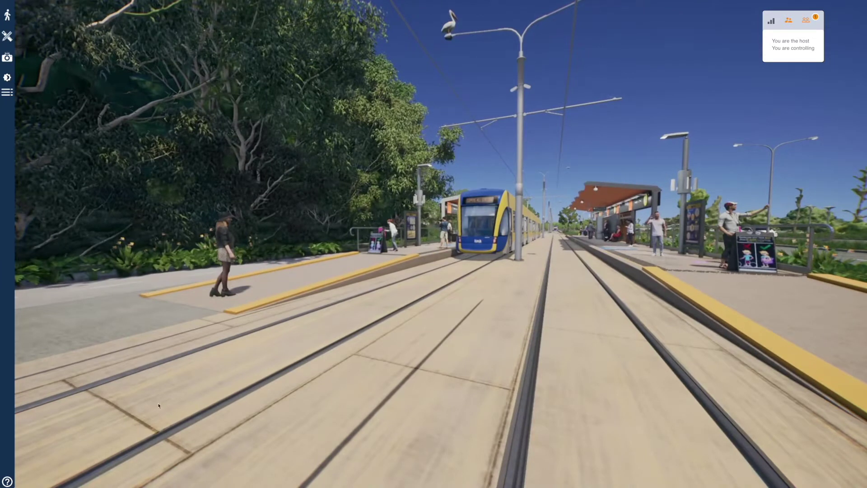
pyautogui.click(7, 481)
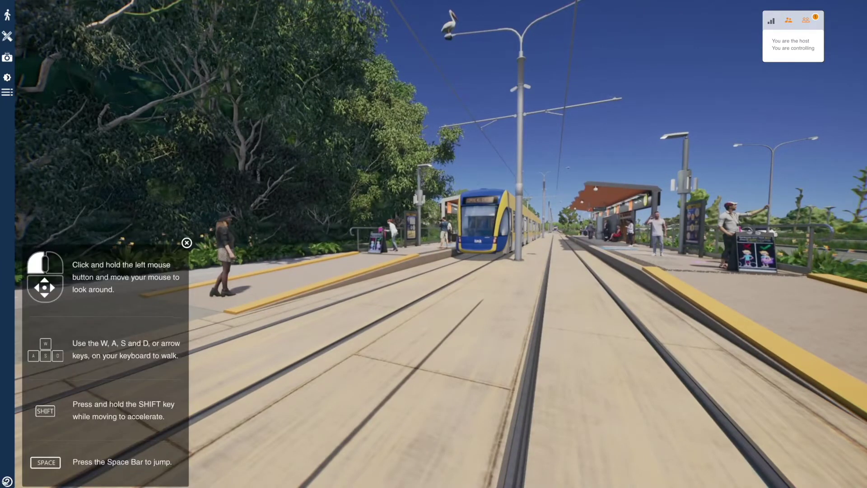
pyautogui.click(186, 244)
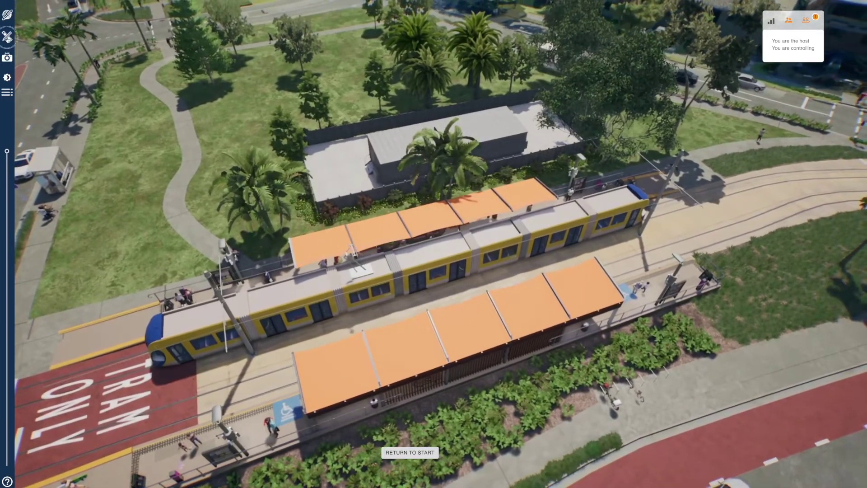
# - Measure an area with points at the tram's corners and along the platform (about 34.7 m)
pyautogui.click(7, 36)
pyautogui.click(28, 49)
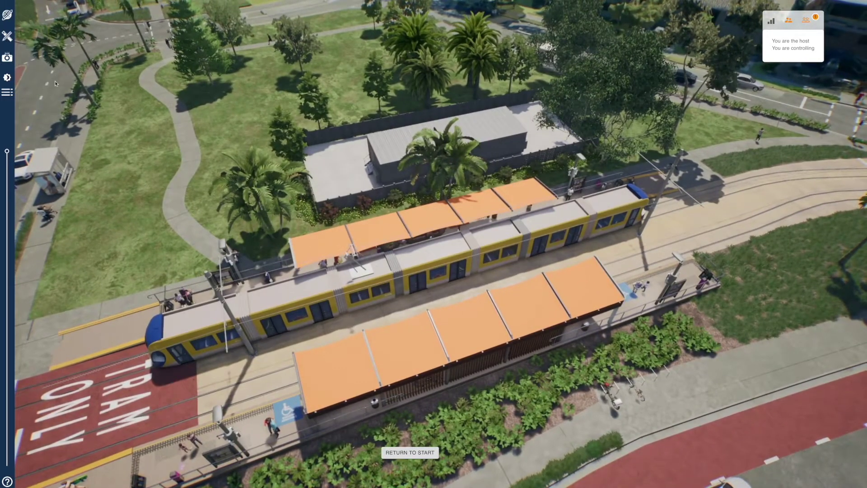
pyautogui.click(156, 374)
pyautogui.click(642, 224)
pyautogui.moveTo(448, 306); pyautogui.dragTo(101, 164)
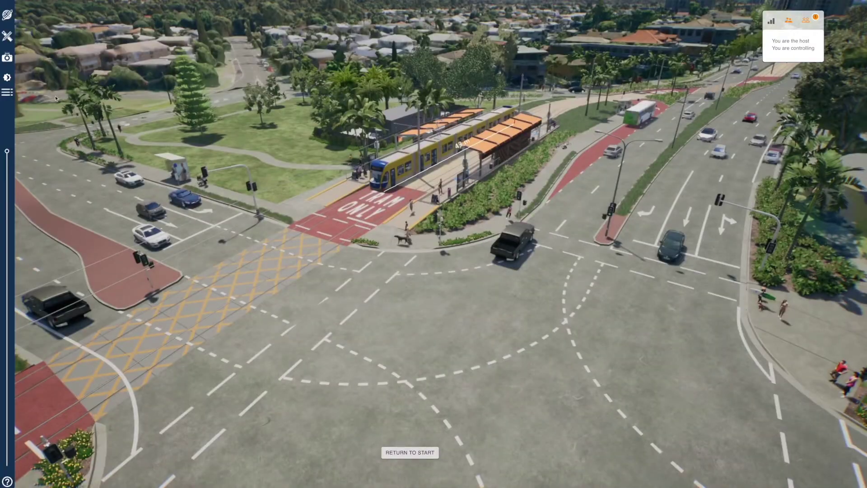
pyautogui.click(355, 383)
pyautogui.click(462, 372)
pyautogui.click(544, 337)
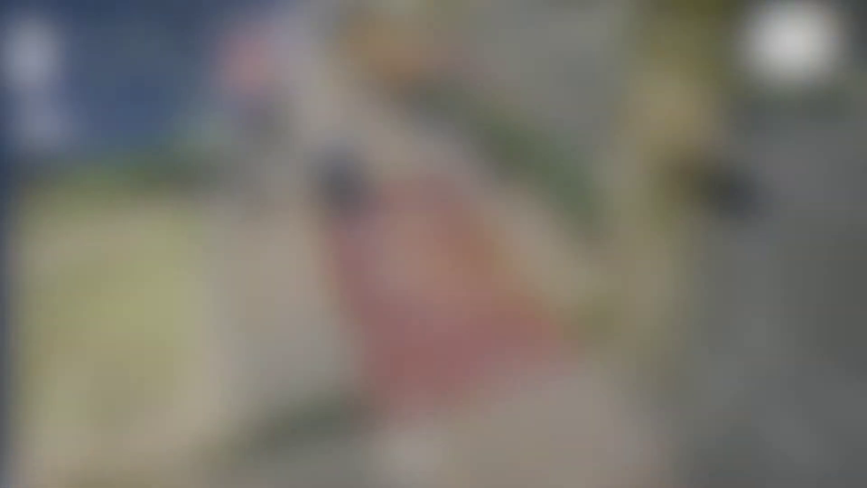
pyautogui.click(7, 36)
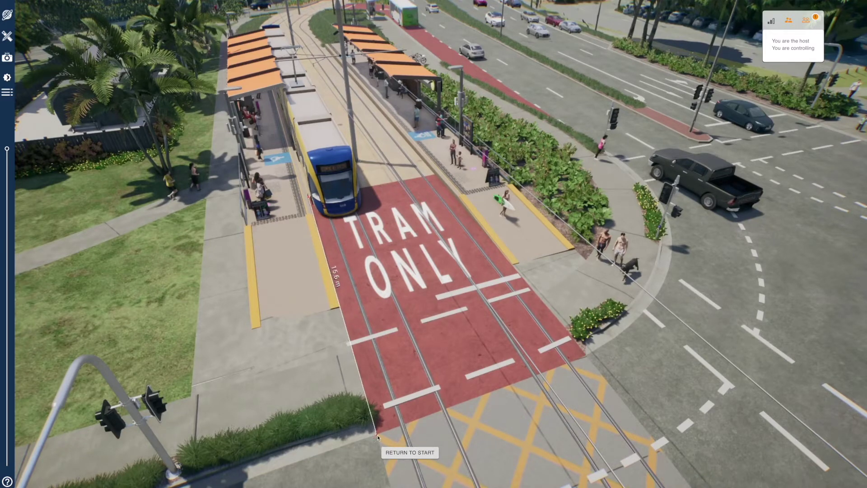
# - Finish the TRAM ONLY area polygon, walk onto the platform, then exit to the aerial view
pyautogui.rightClick(436, 176)
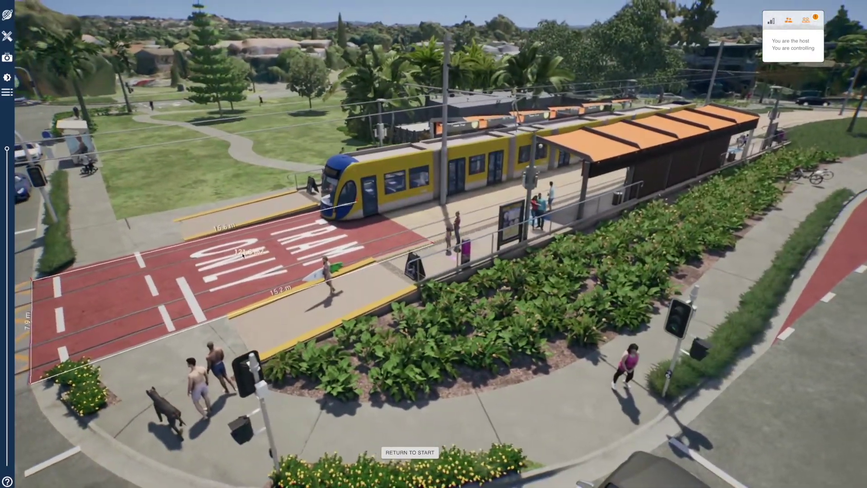
pyautogui.doubleClick(242, 255)
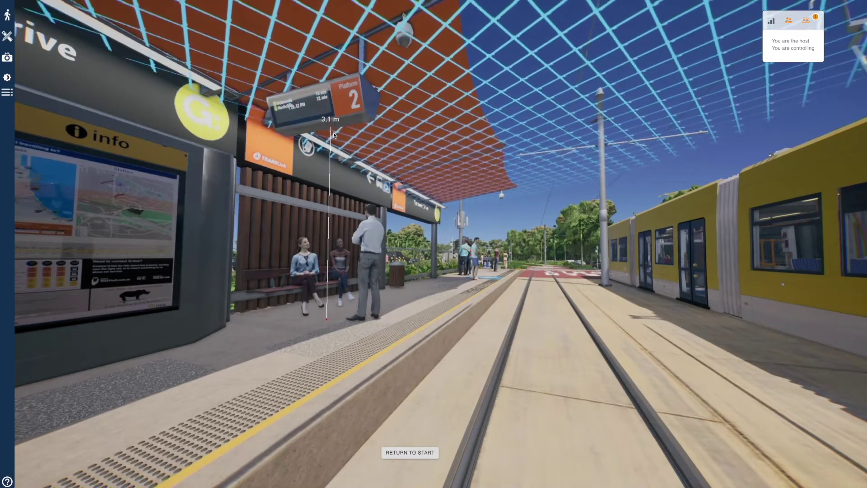
pyautogui.press('Escape')
pyautogui.press('Escape')
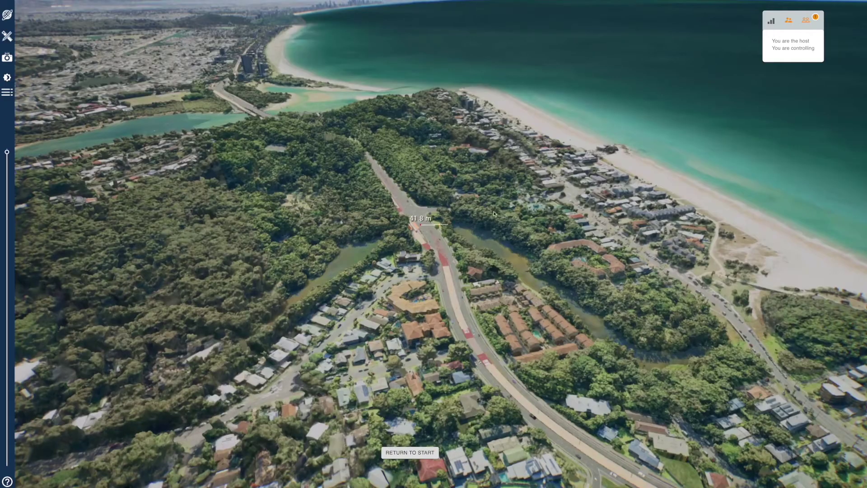
# - Fix a 402 m radius circle over the headland, then delete that radius measurement
pyautogui.click(626, 183)
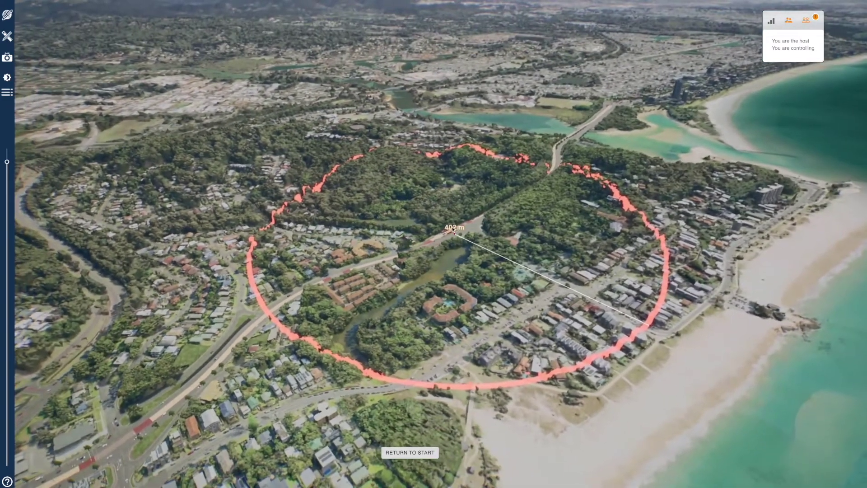
pyautogui.click(453, 229)
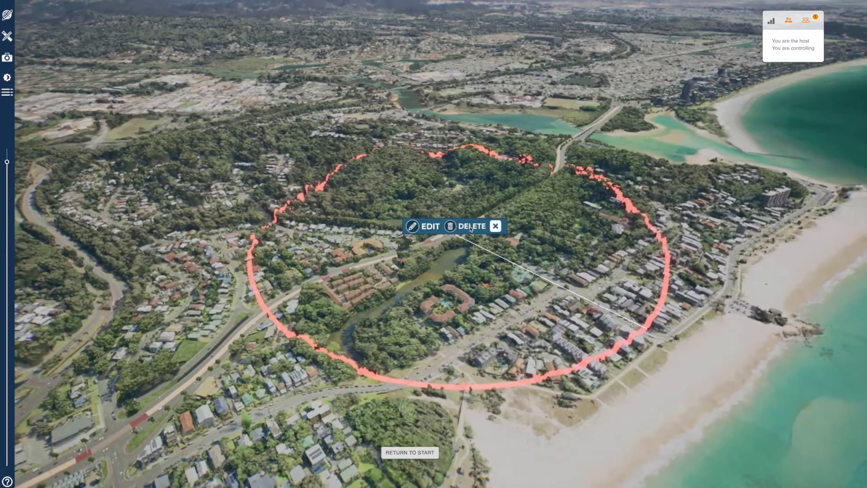
pyautogui.click(470, 227)
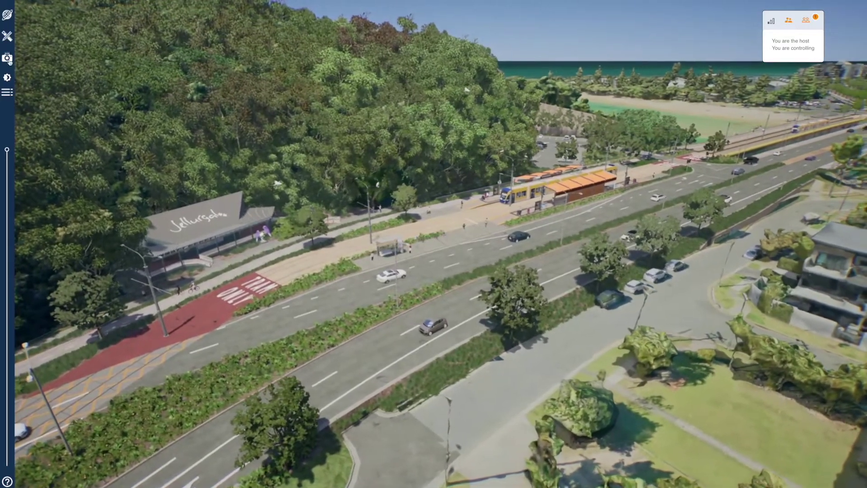
pyautogui.click(7, 58)
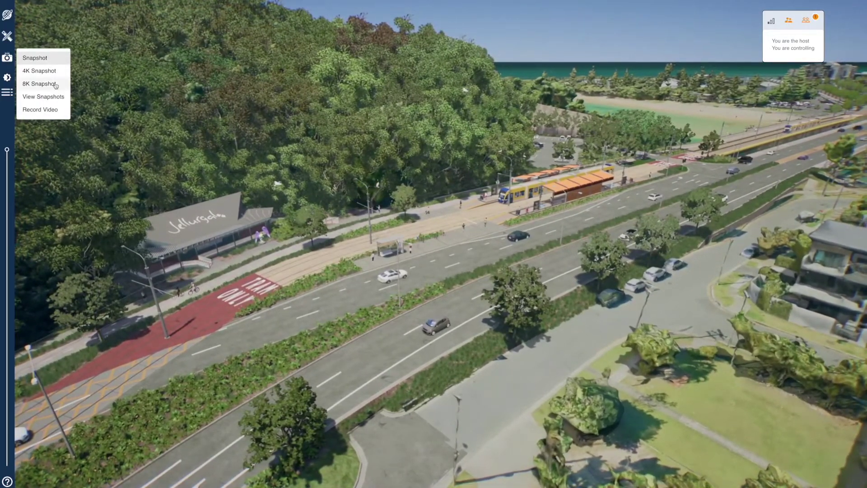
# - Snapshot the aerial road view and add a text note beside the roadside shelter
pyautogui.click(54, 59)
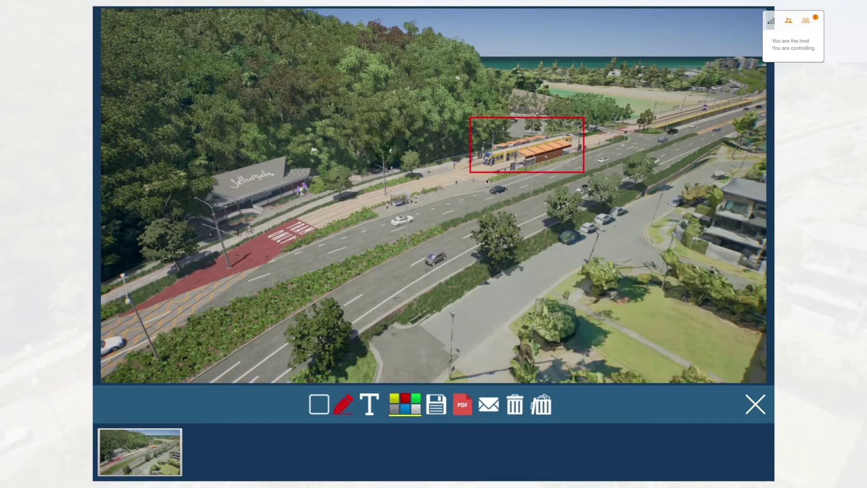
pyautogui.click(343, 406)
pyautogui.click(399, 186)
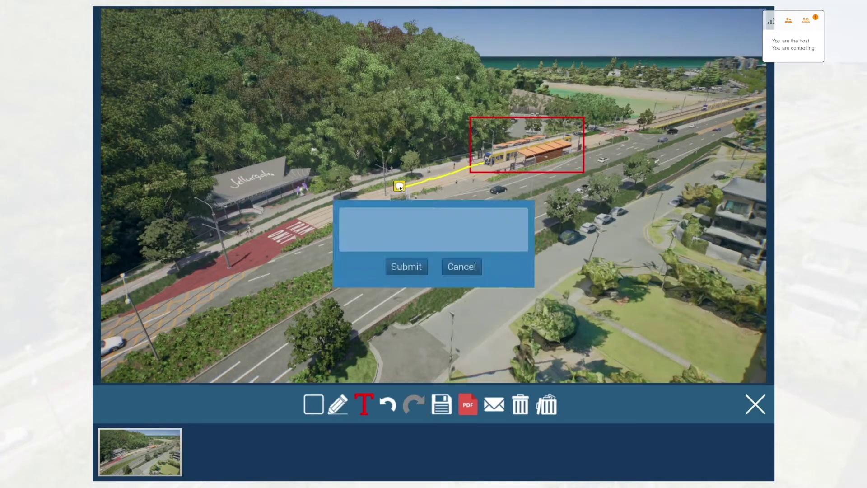
pyautogui.click(406, 267)
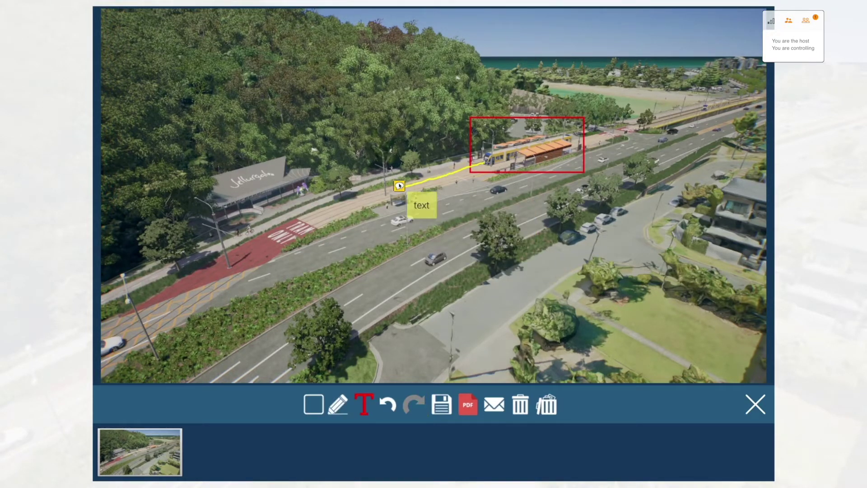
pyautogui.click(755, 405)
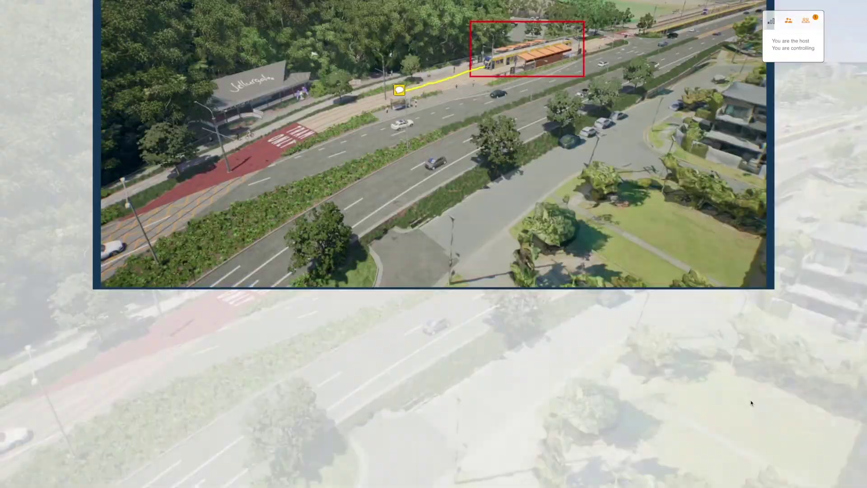
# - Walk down to the tram platform and take a second snapshot there
pyautogui.doubleClick(474, 211)
pyautogui.click(28, 69)
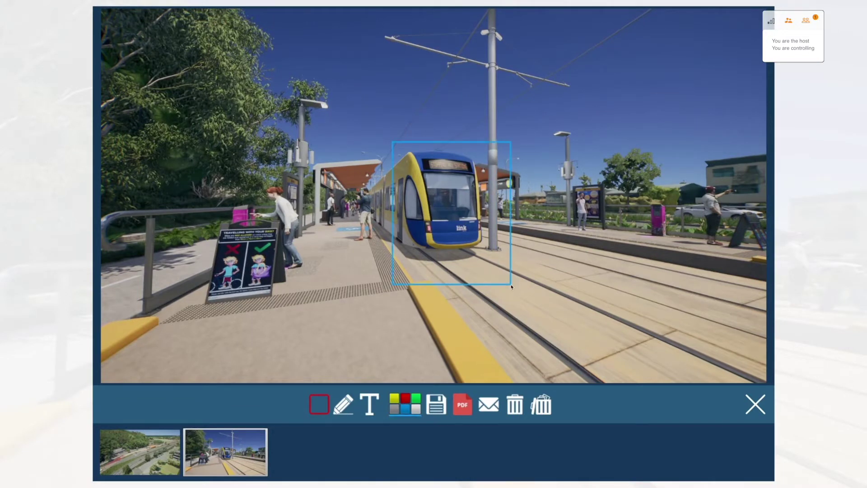
pyautogui.click(142, 453)
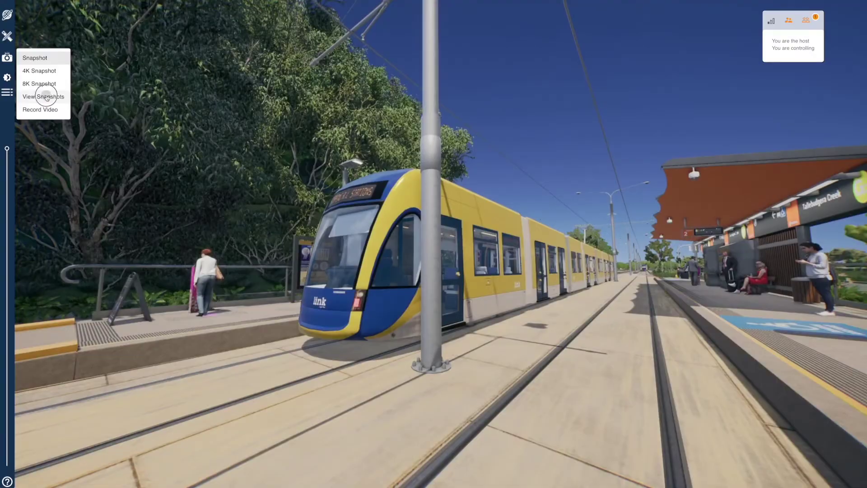
# - Review the saved snapshots, then start recording a video of the aerial view
pyautogui.click(45, 96)
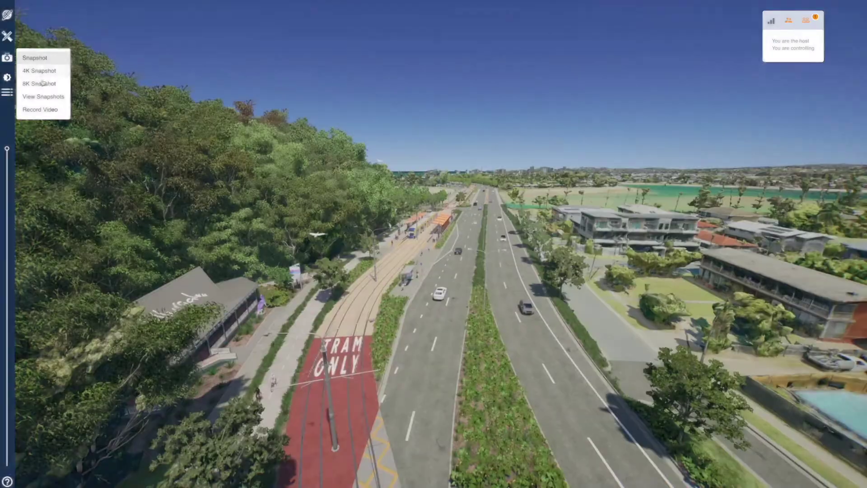
pyautogui.click(47, 112)
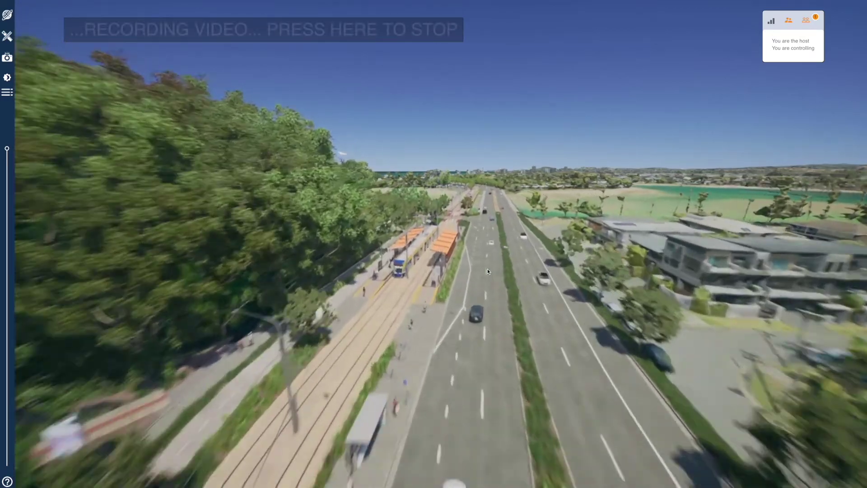
# - Stop the video recording and close the recorded-video playback
pyautogui.click(487, 270)
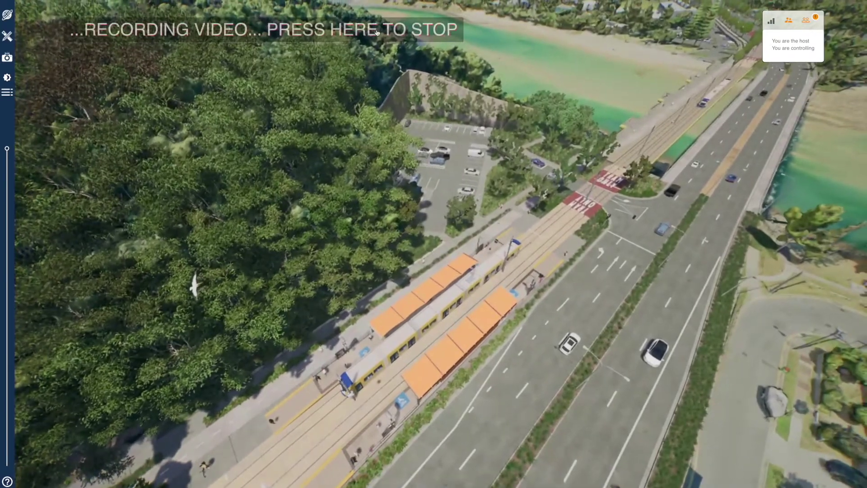
pyautogui.click(377, 32)
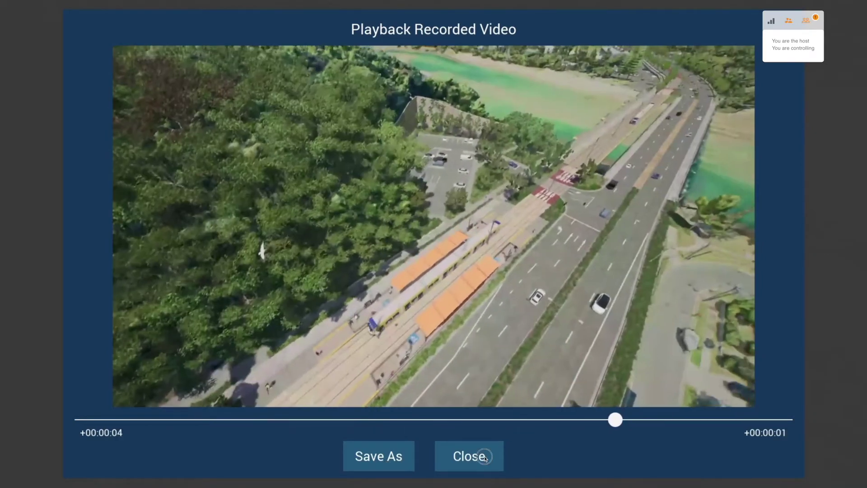
pyautogui.click(484, 458)
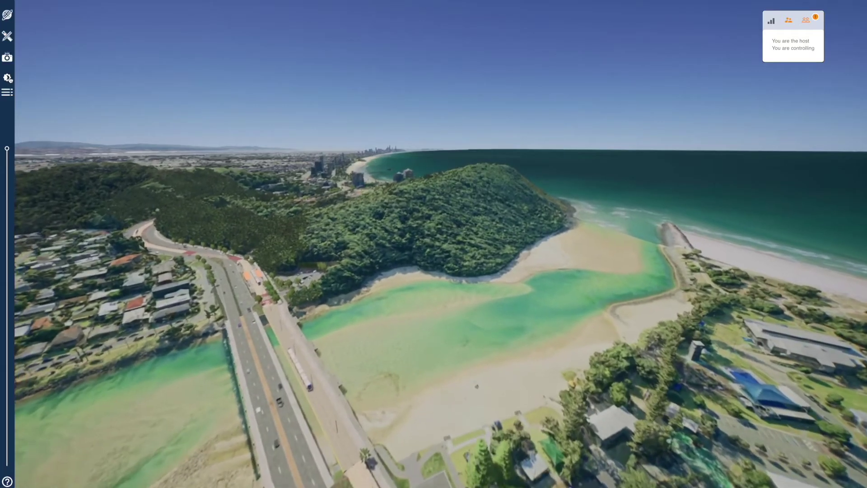
# - Shift the time of day back to early morning, around 8 am
pyautogui.click(6, 77)
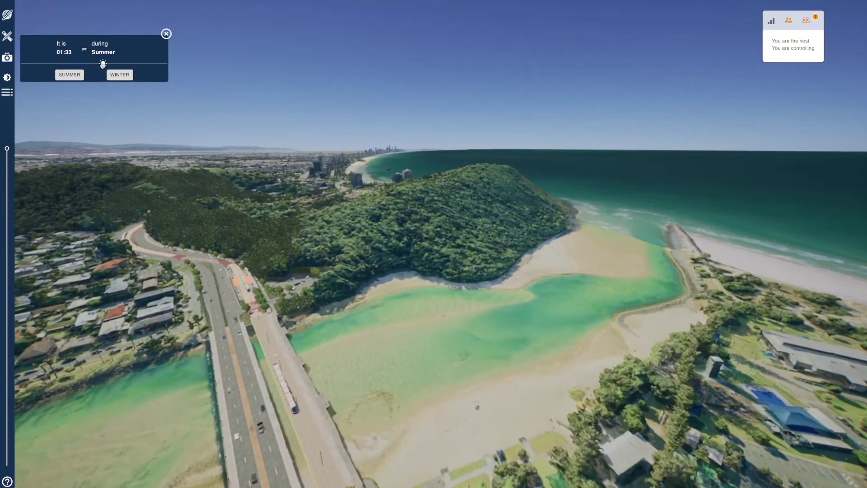
pyautogui.moveTo(77, 64); pyautogui.dragTo(155, 66)
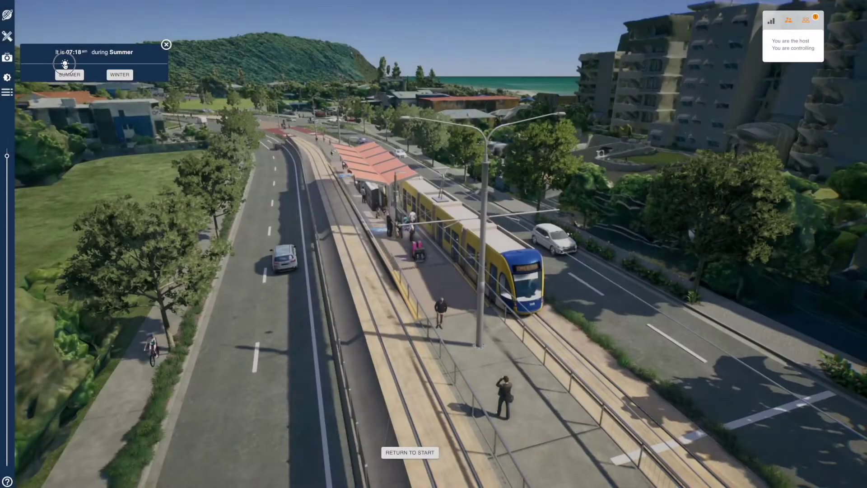
pyautogui.moveTo(73, 64); pyautogui.dragTo(72, 67)
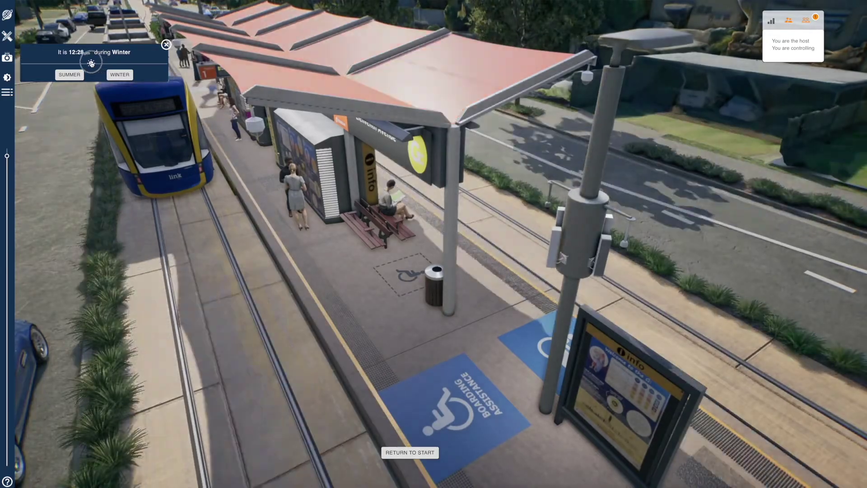
pyautogui.moveTo(91, 63); pyautogui.dragTo(66, 63)
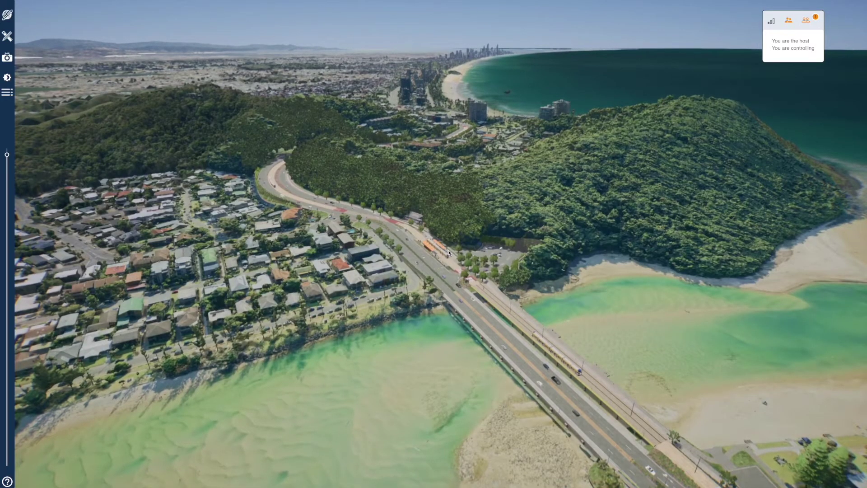
# - Turn on the Corridor overlay, inspect it along the road toward the sea, then turn it off
pyautogui.click(6, 96)
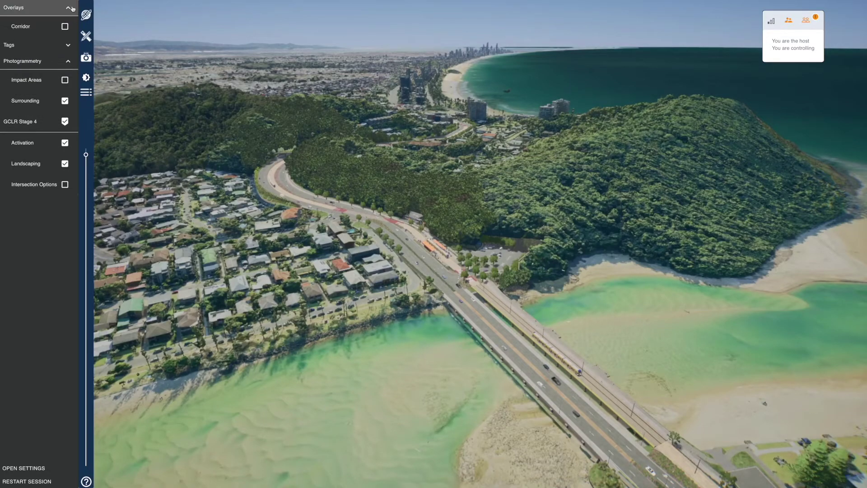
pyautogui.click(65, 26)
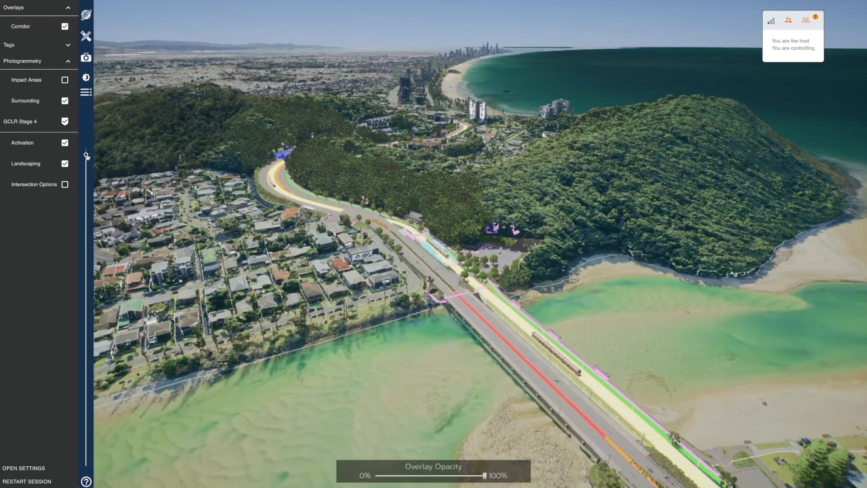
pyautogui.moveTo(88, 157); pyautogui.dragTo(86, 151)
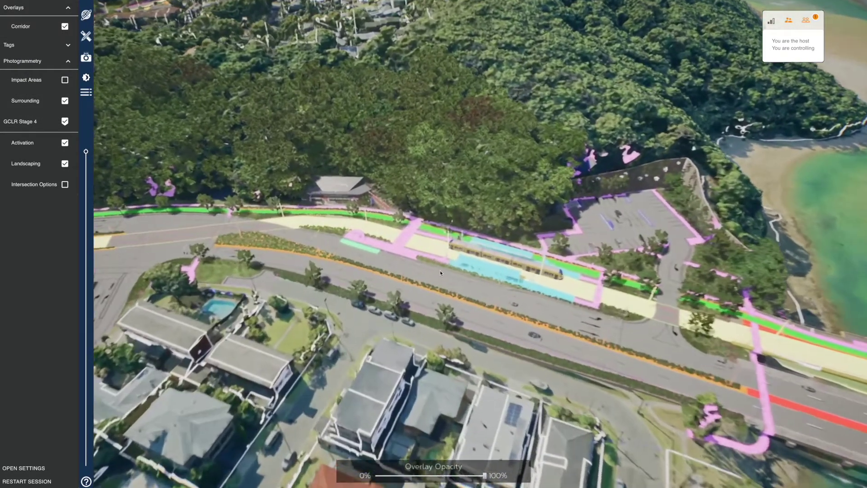
pyautogui.moveTo(440, 270); pyautogui.dragTo(541, 267)
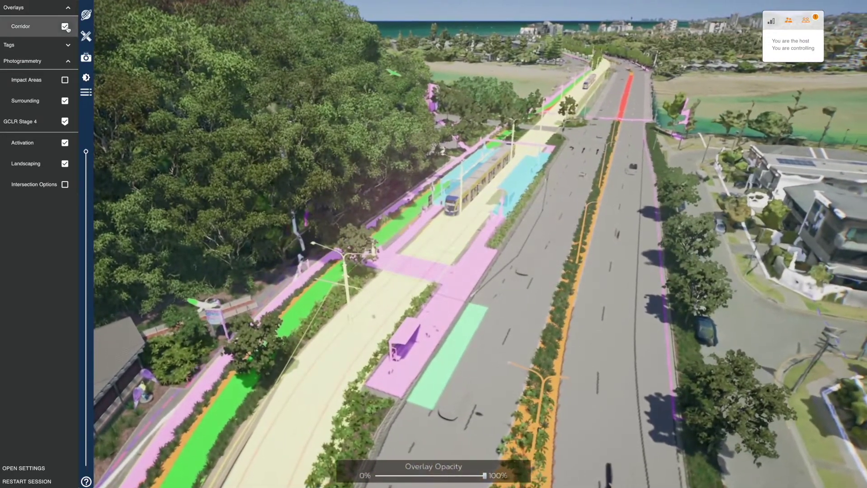
pyautogui.click(65, 27)
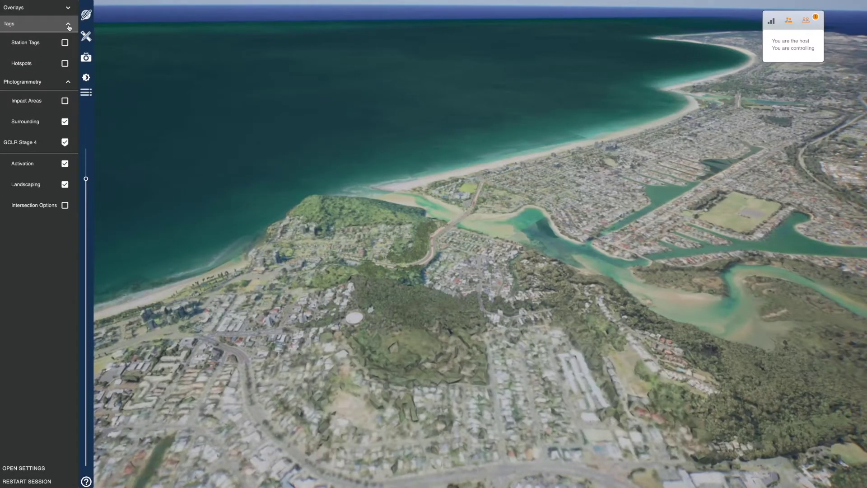
# - Show station tags, fly to Eleventh Avenue and Toolona Street stations, then hide the tags
pyautogui.click(65, 43)
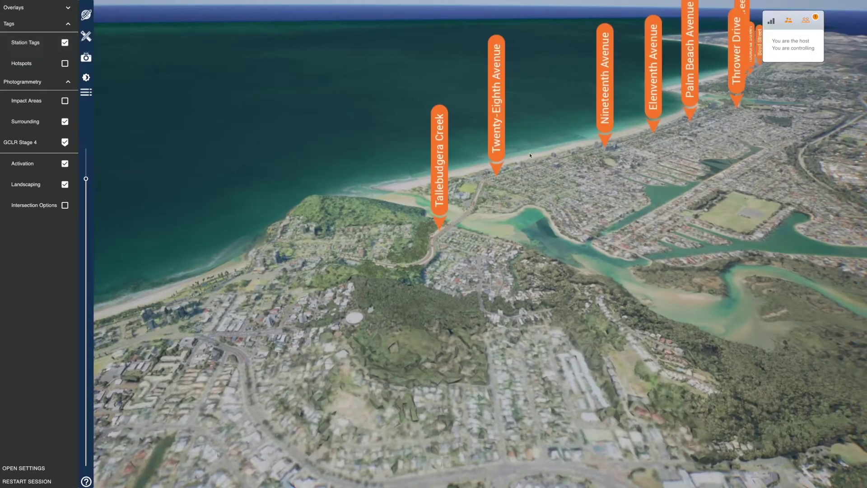
pyautogui.click(655, 87)
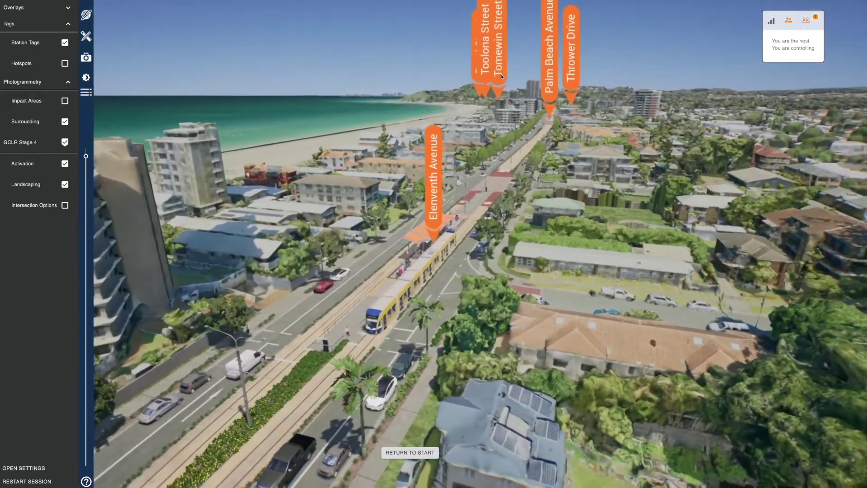
pyautogui.click(500, 74)
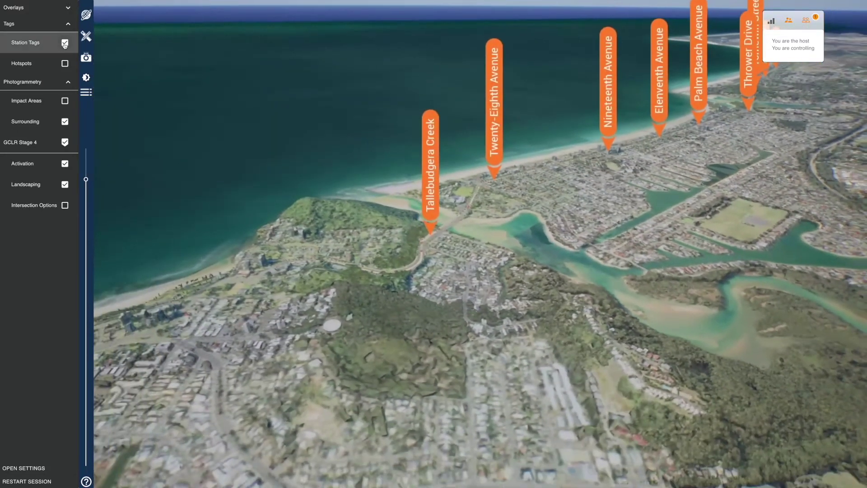
pyautogui.click(64, 42)
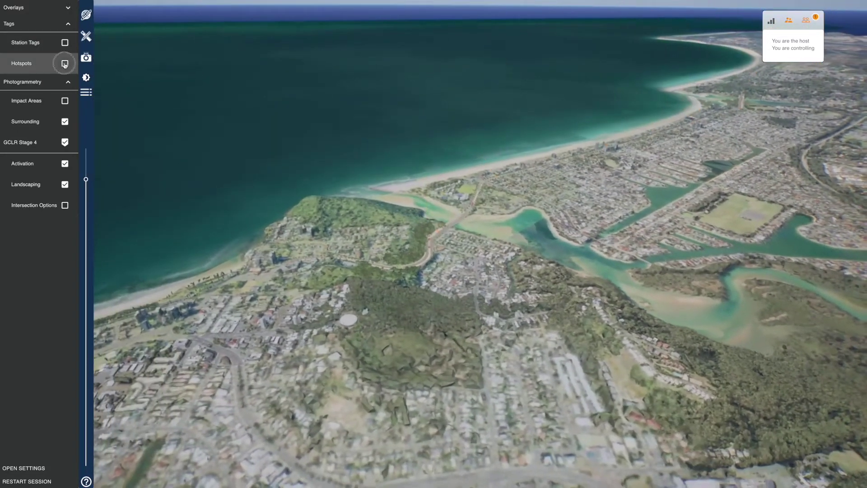
# - Visit the highway station and Burleigh Hill Fauna Overpass hotspots, then enable Impact Areas
pyautogui.click(64, 63)
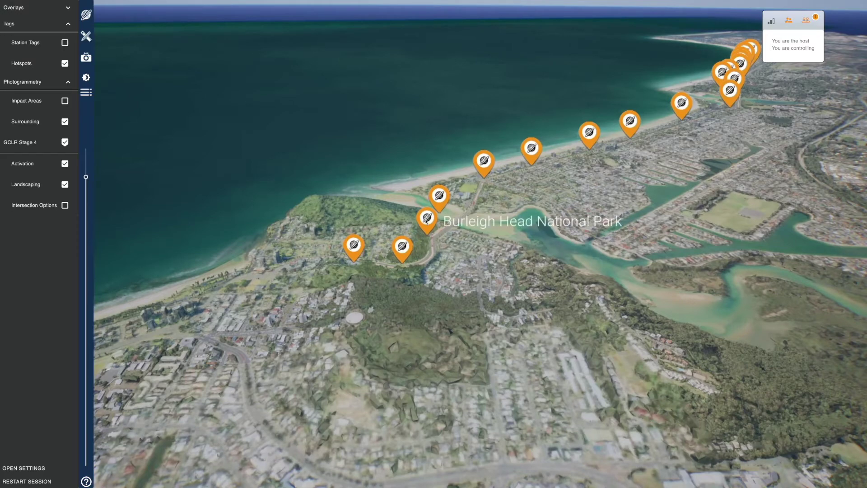
pyautogui.click(426, 219)
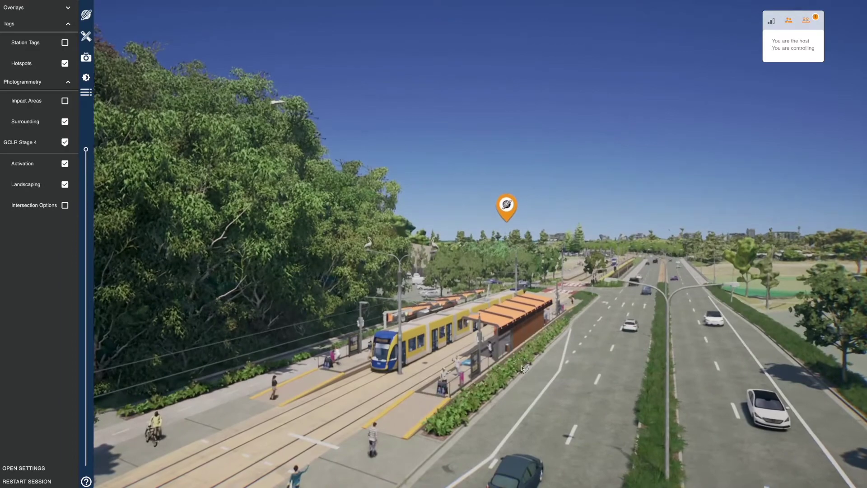
pyautogui.moveTo(521, 367); pyautogui.dragTo(315, 371)
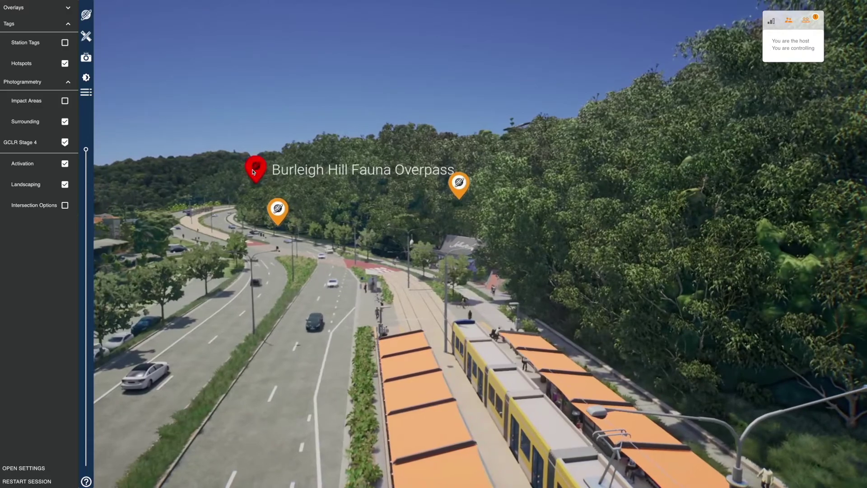
pyautogui.click(255, 168)
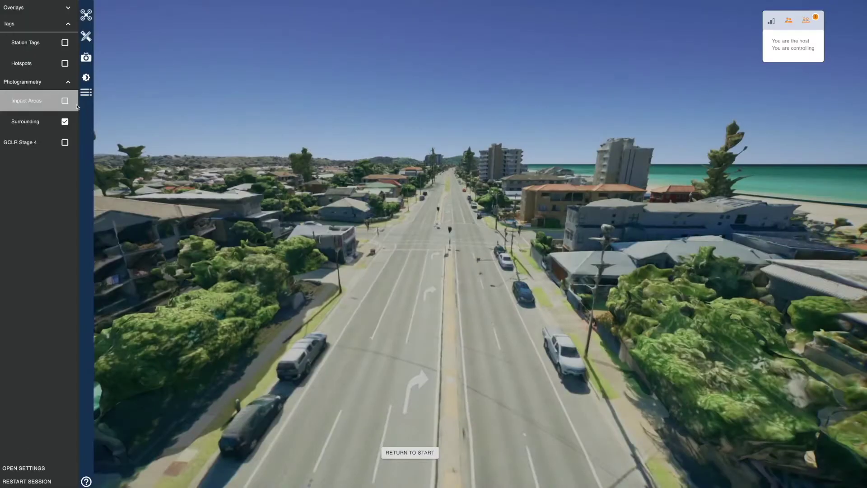
pyautogui.click(64, 101)
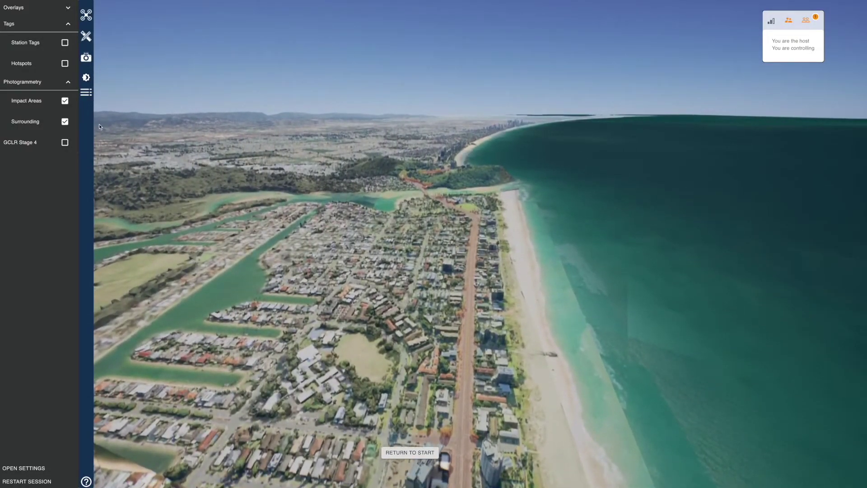
# - Toggle Surrounding off and on, then enable GCLR Stage 4 and Intersection Options layers
pyautogui.click(65, 121)
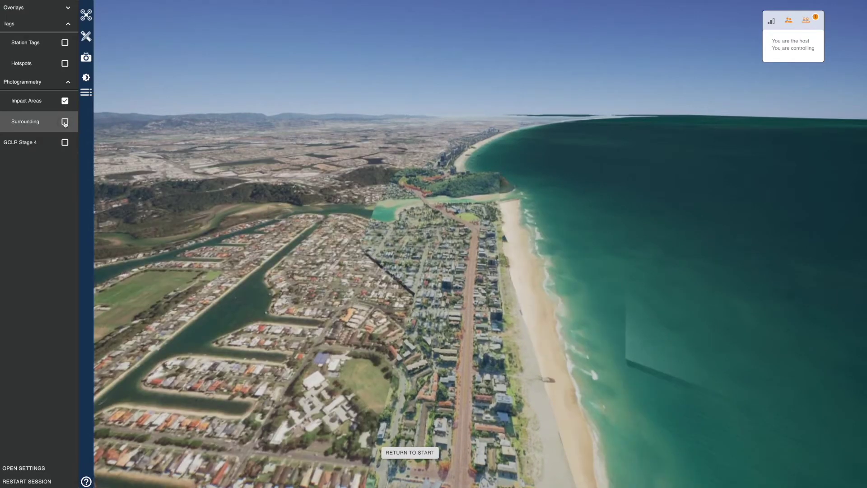
pyautogui.click(65, 123)
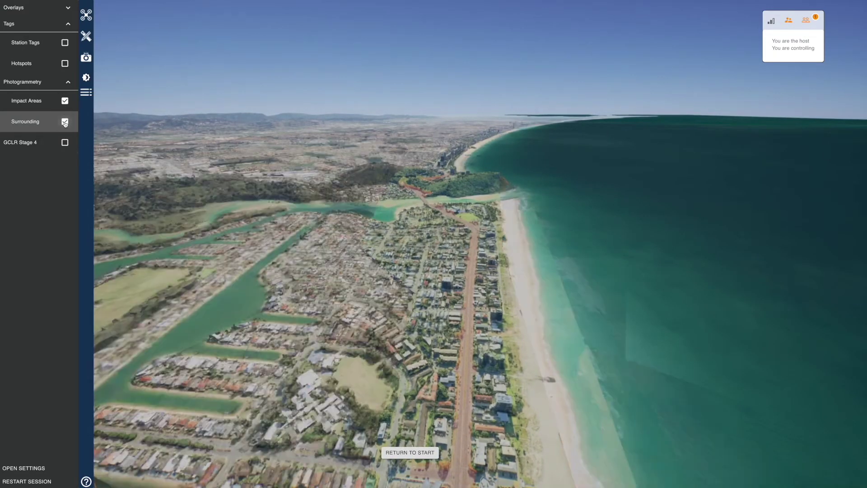
pyautogui.click(65, 142)
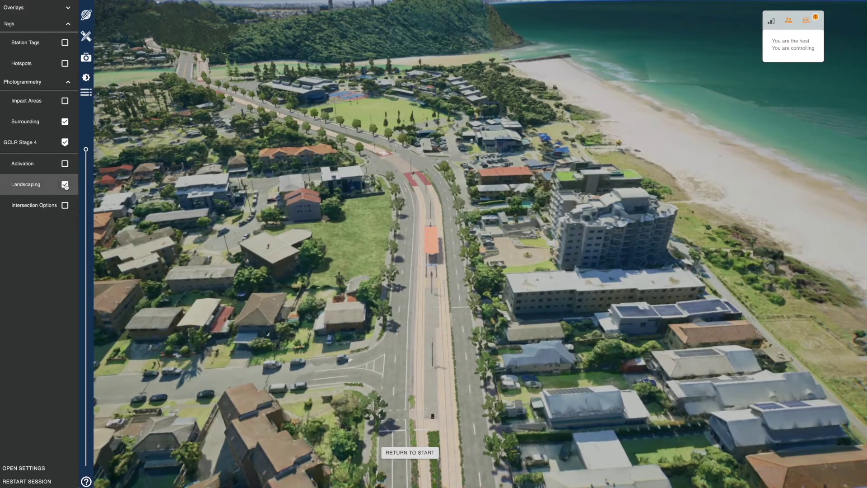
pyautogui.scroll(5, 441, 269)
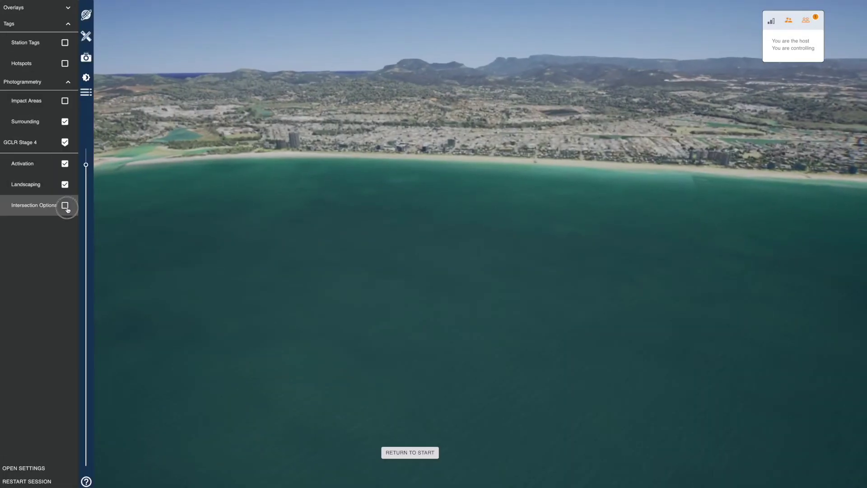
pyautogui.click(65, 206)
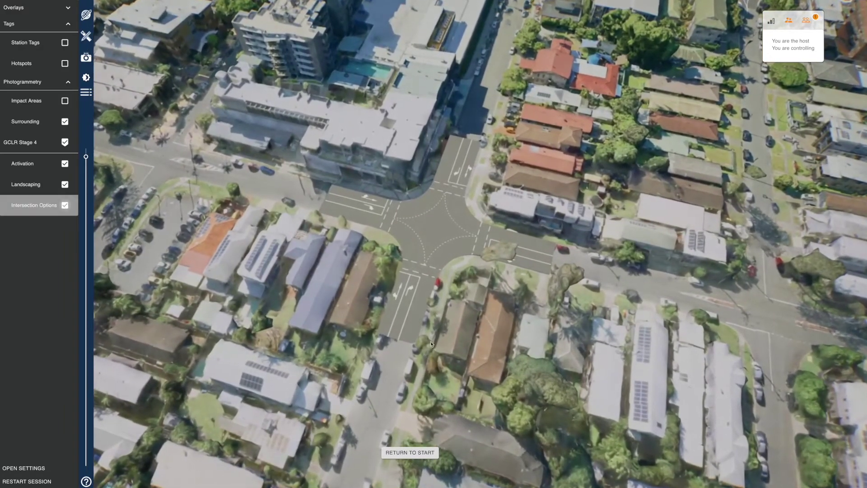
# - Fly along the bridge without, then with, GCLR Stage 4, and close the stream
pyautogui.click(65, 205)
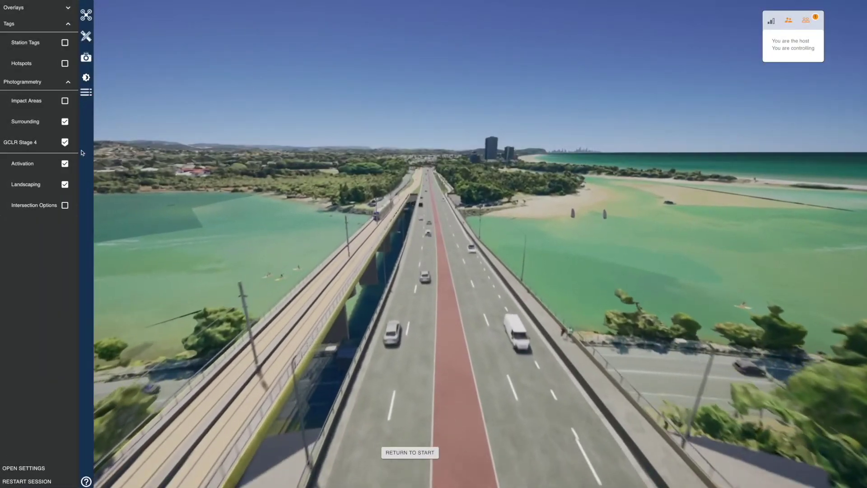
pyautogui.click(64, 142)
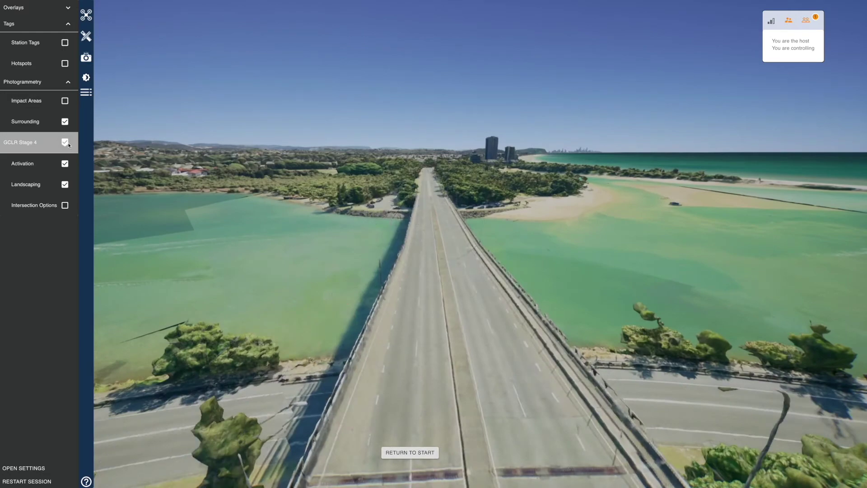
pyautogui.click(438, 254)
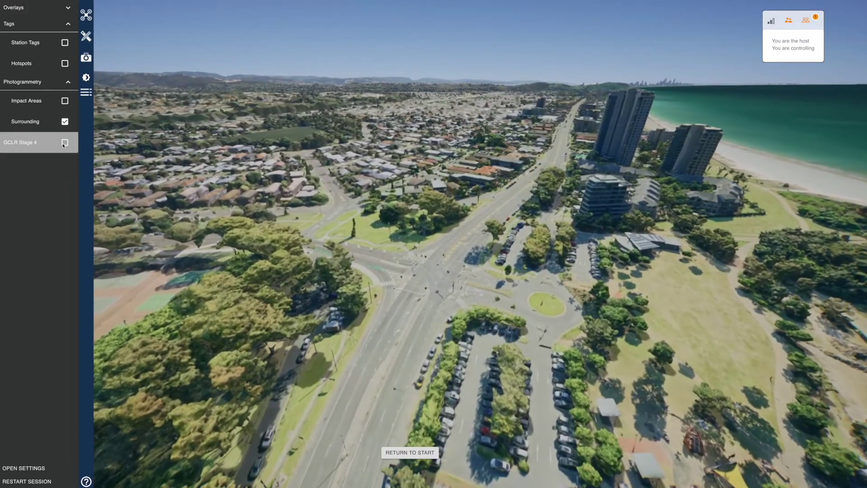
pyautogui.click(65, 143)
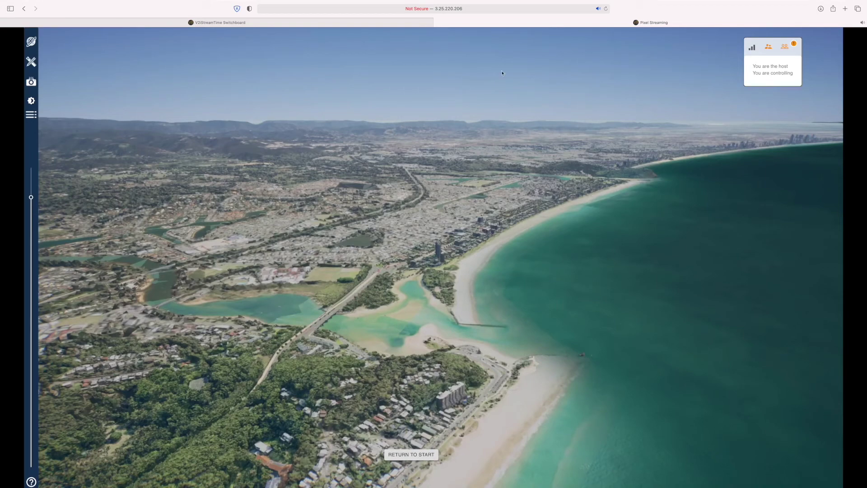
pyautogui.click(437, 23)
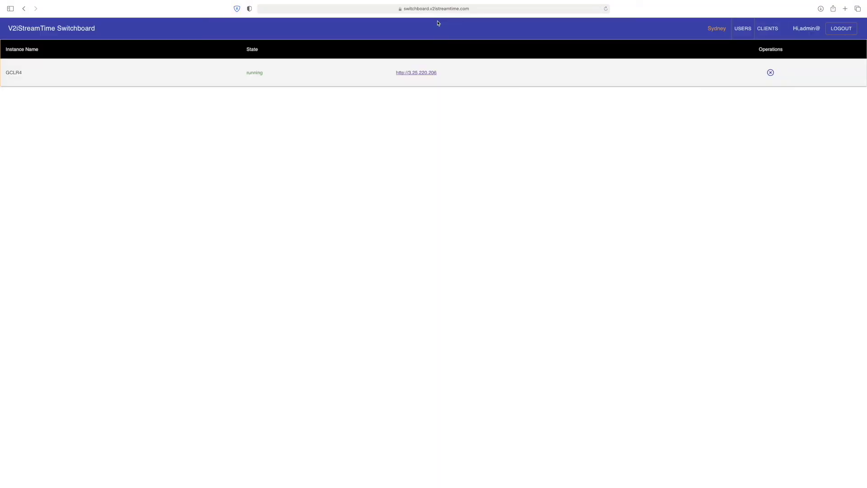